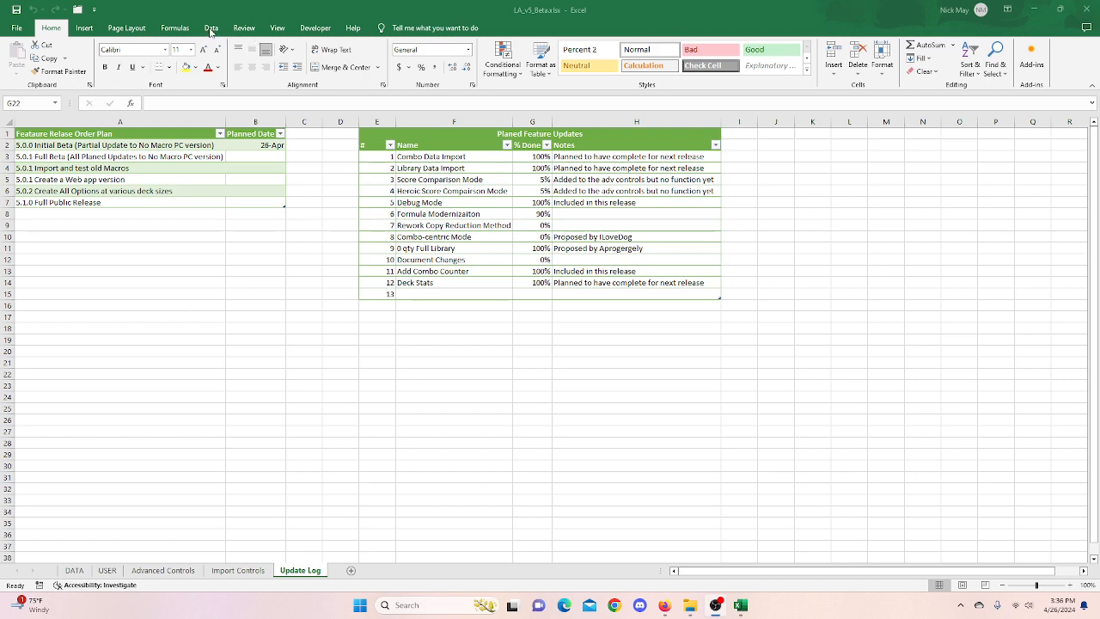
Show the workbook's queries and connections and widen the pane so the full query names fit.
click(210, 28)
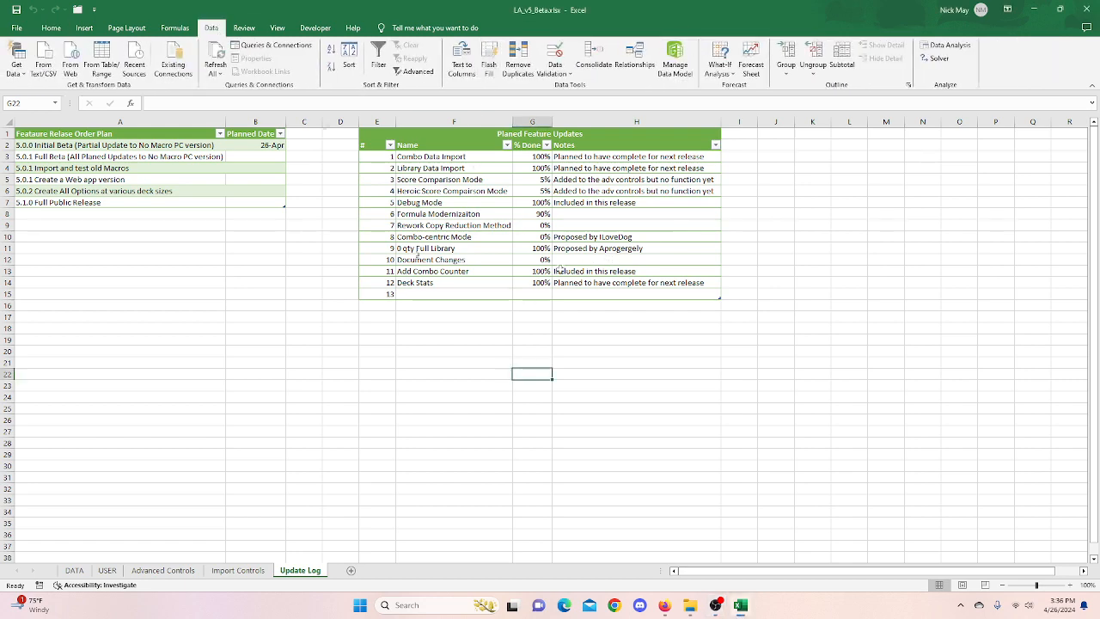
click(271, 44)
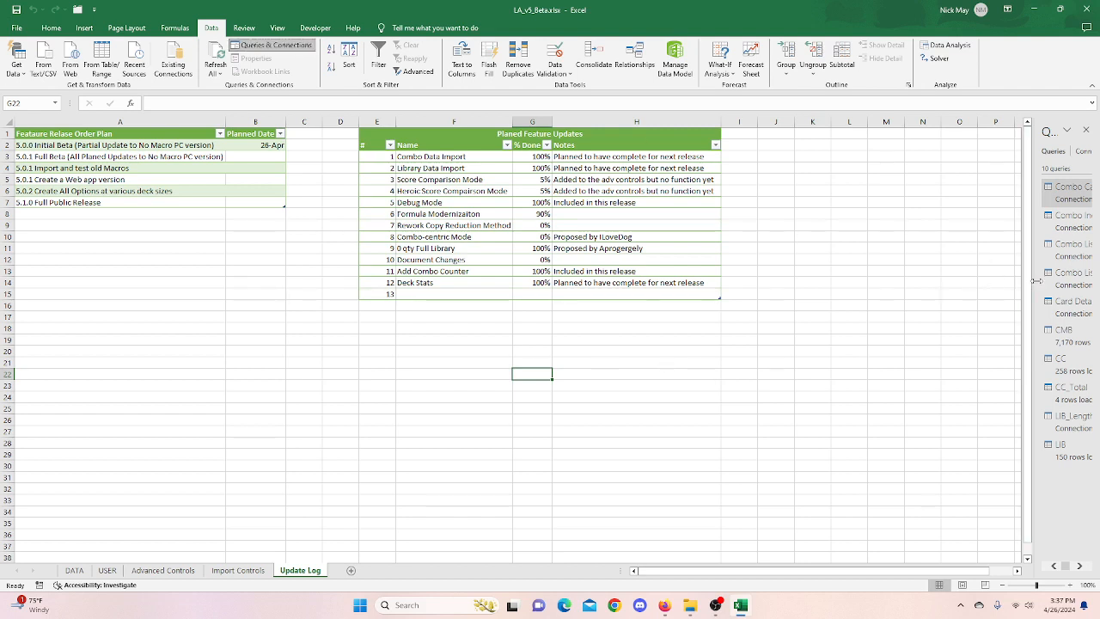
drag(1031, 284, 906, 285)
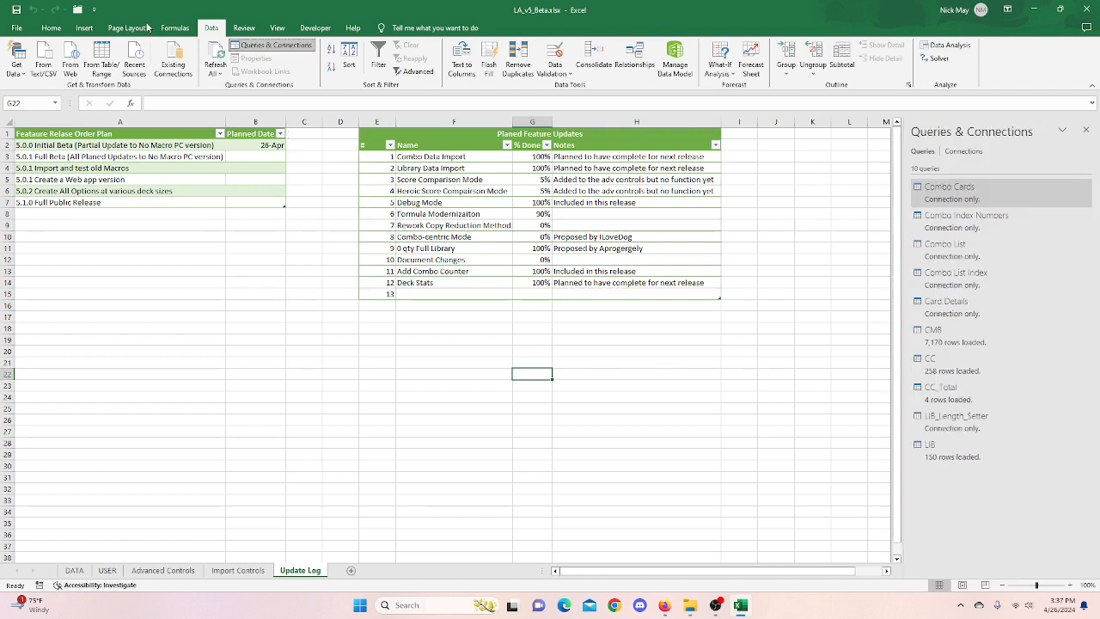
Examine the import file settings on the Import Controls sheet and the card lists on the USER and DATA sheets.
click(238, 571)
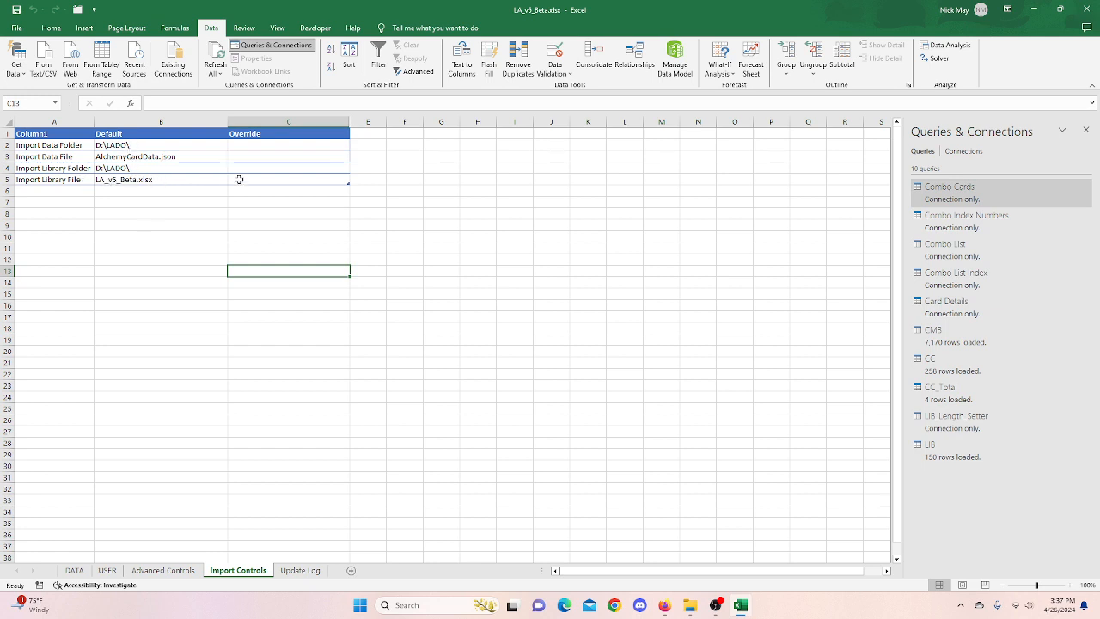
click(239, 179)
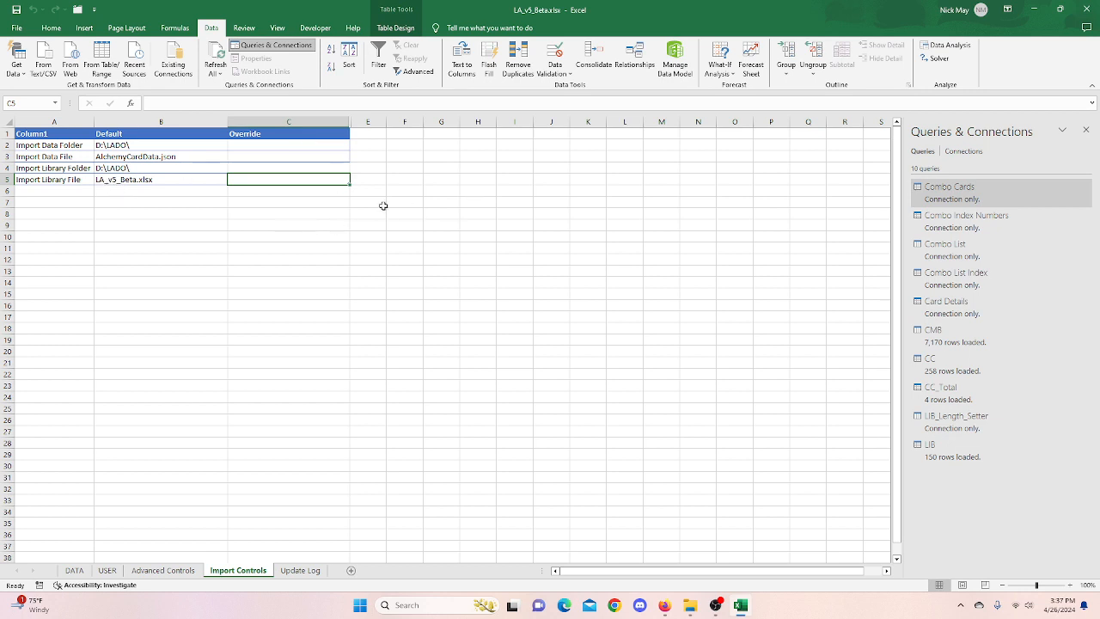
click(106, 569)
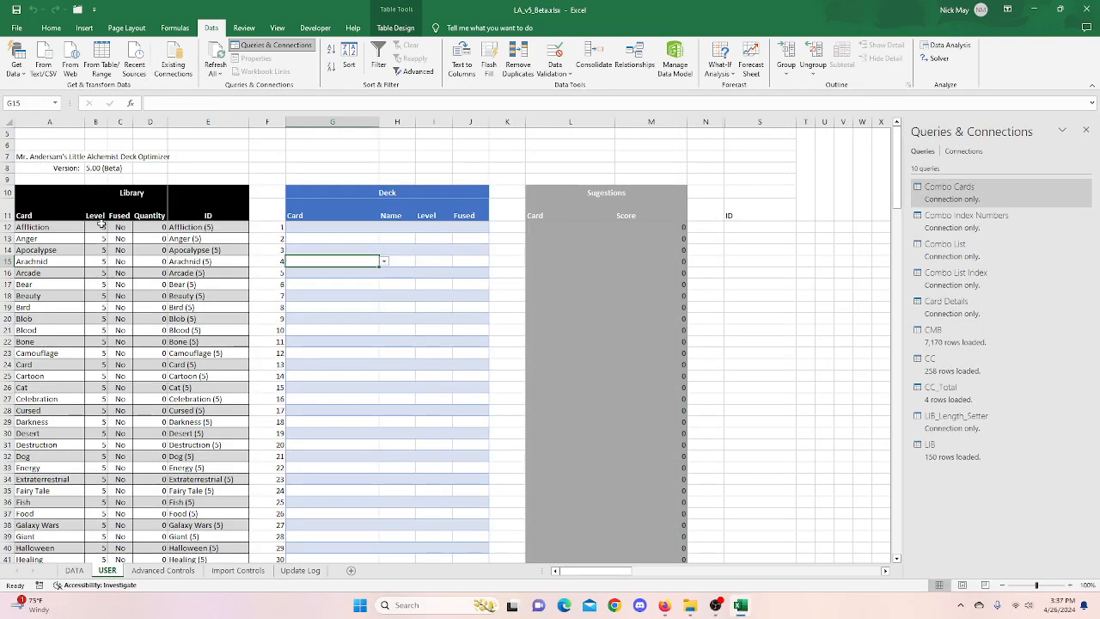
scroll(121, 293, down, 4)
scroll(160, 283, down, 11)
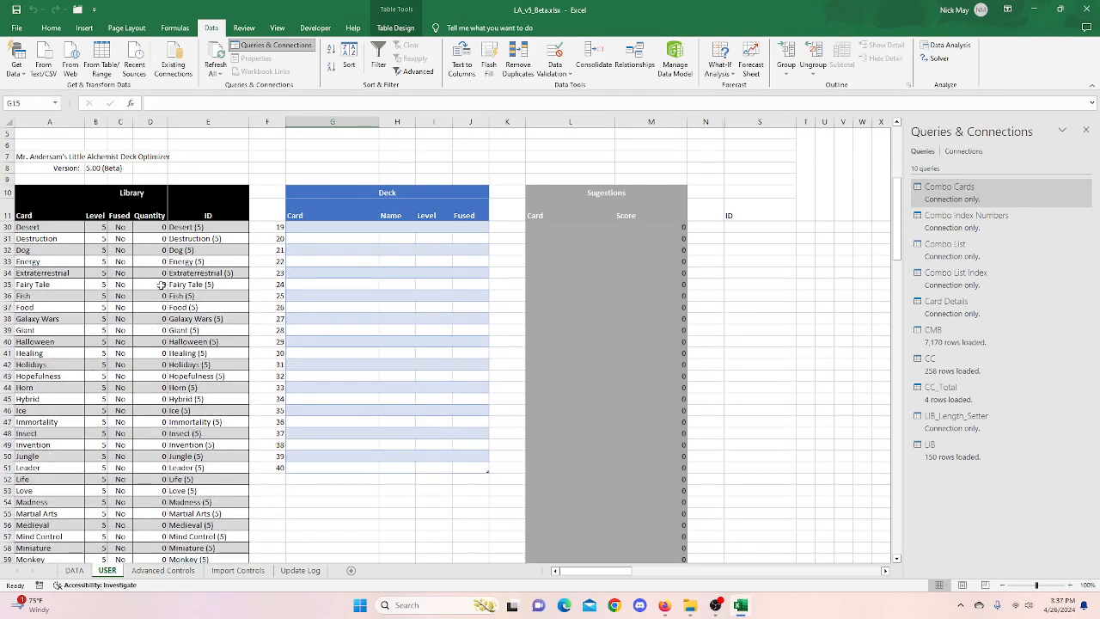
scroll(159, 365, down, 14)
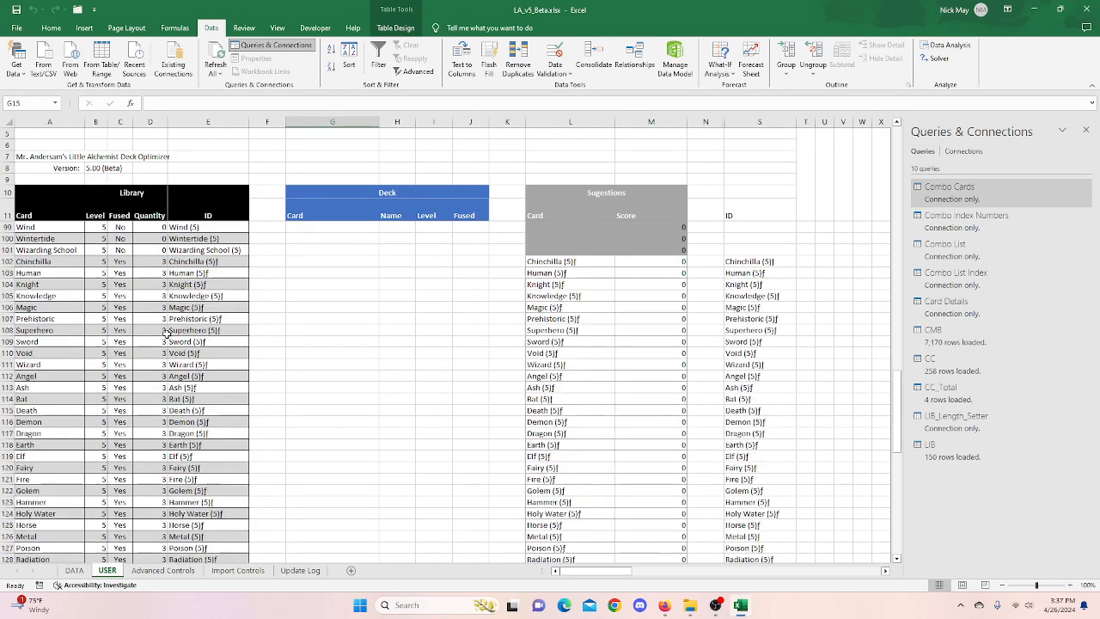
scroll(122, 323, down, 5)
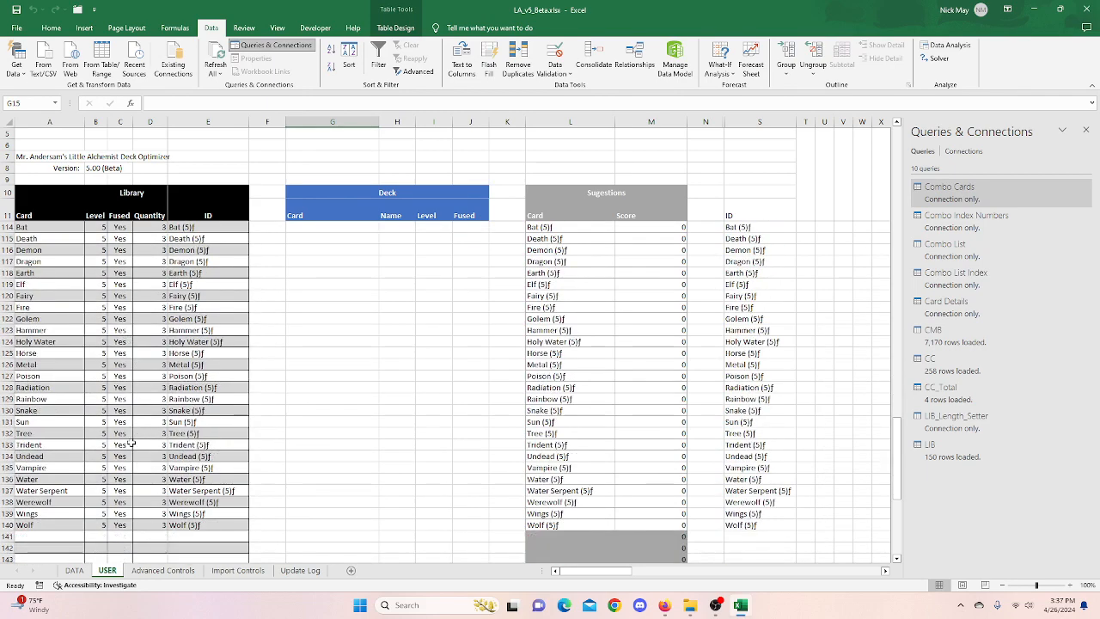
scroll(183, 457, up, 6)
scroll(183, 457, up, 20)
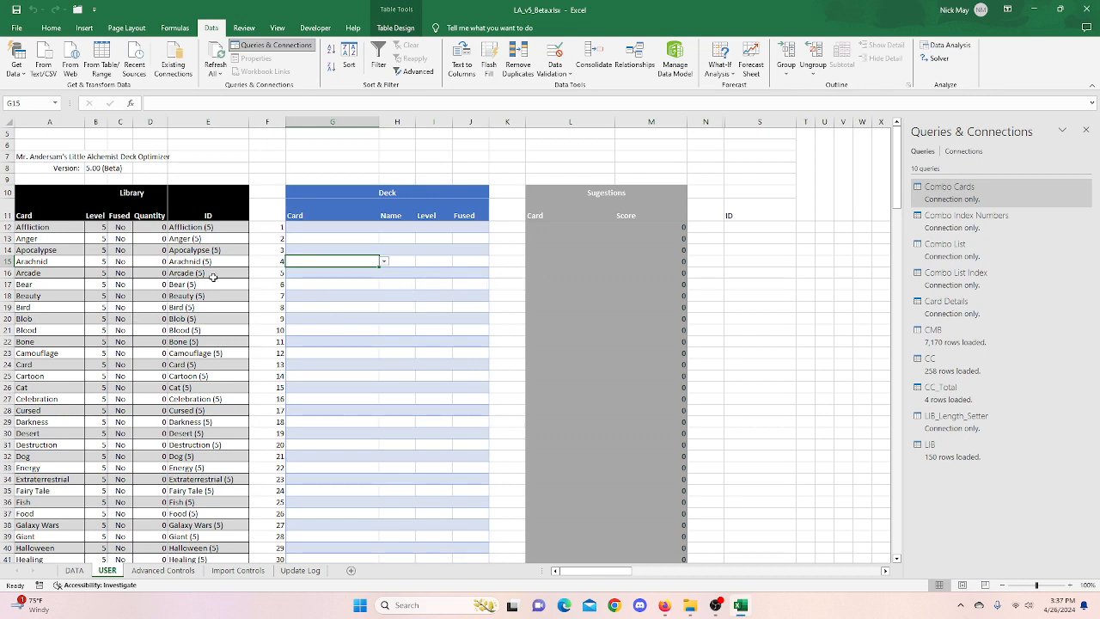
click(75, 569)
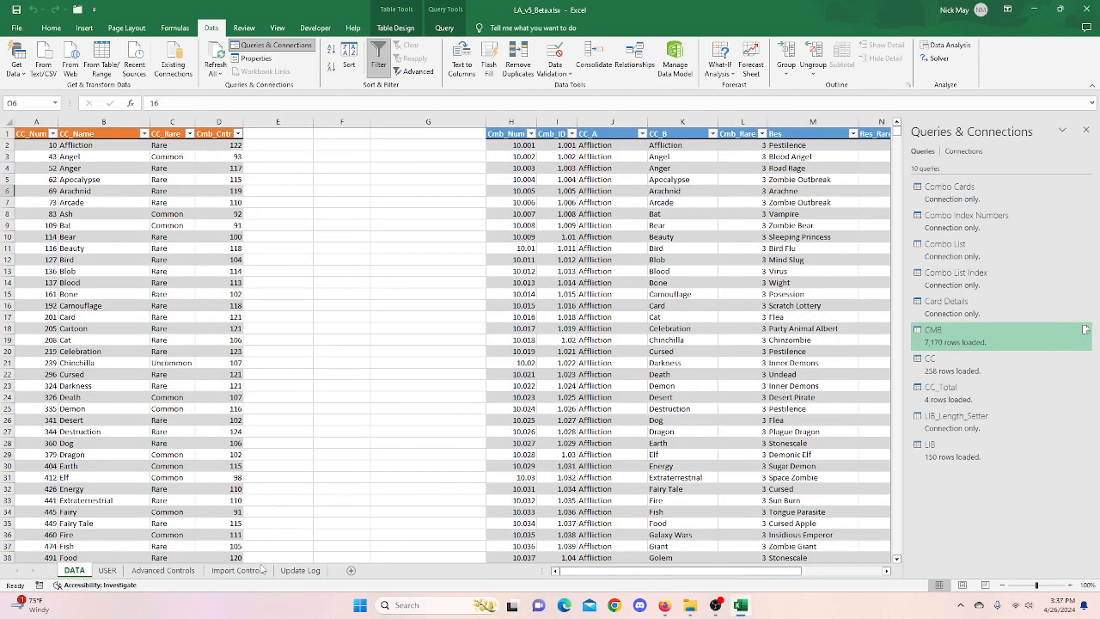
click(106, 570)
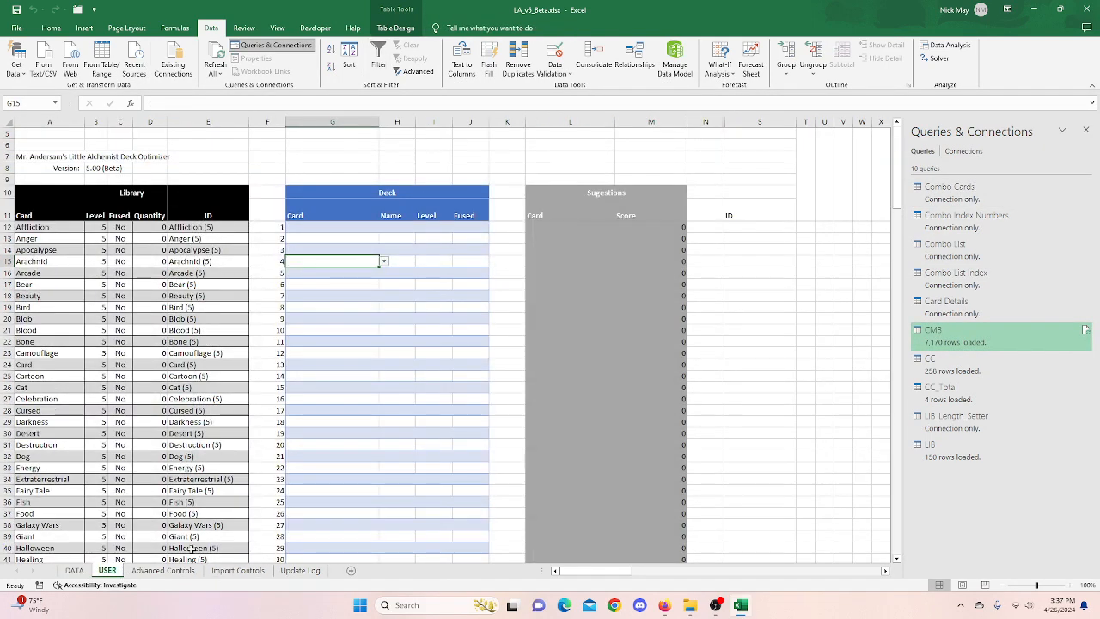
Paste the copied file name LA_v5_Beta - StdLib.xlsx as the Import Library File override on the Import Controls sheet and refresh all queries.
click(238, 570)
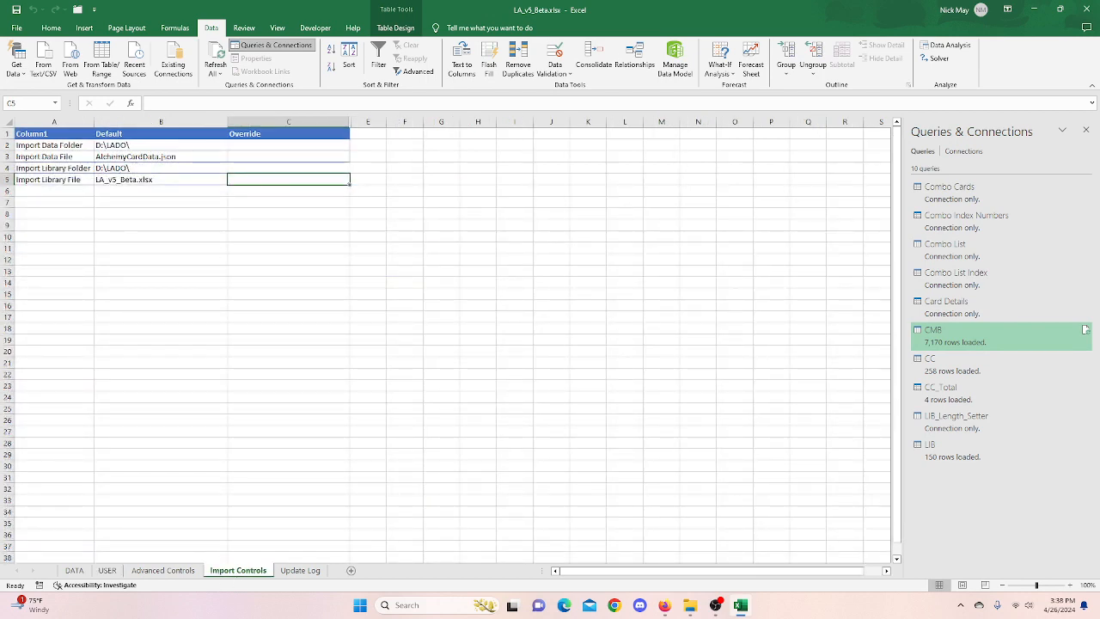
key(alt+Tab)
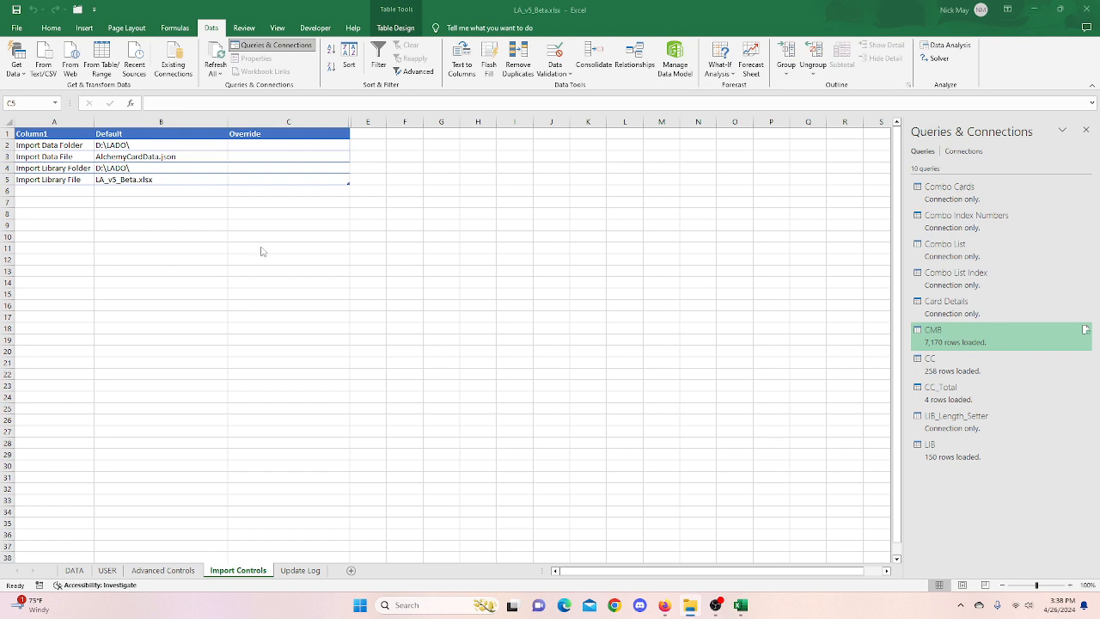
click(239, 182)
right_click(267, 183)
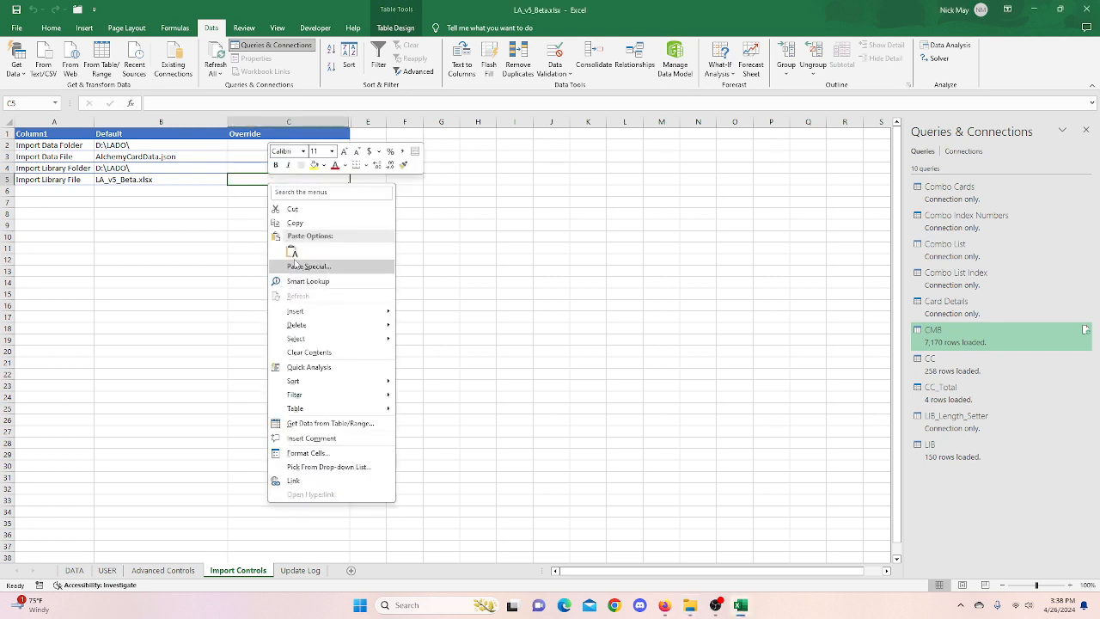
click(293, 254)
click(441, 236)
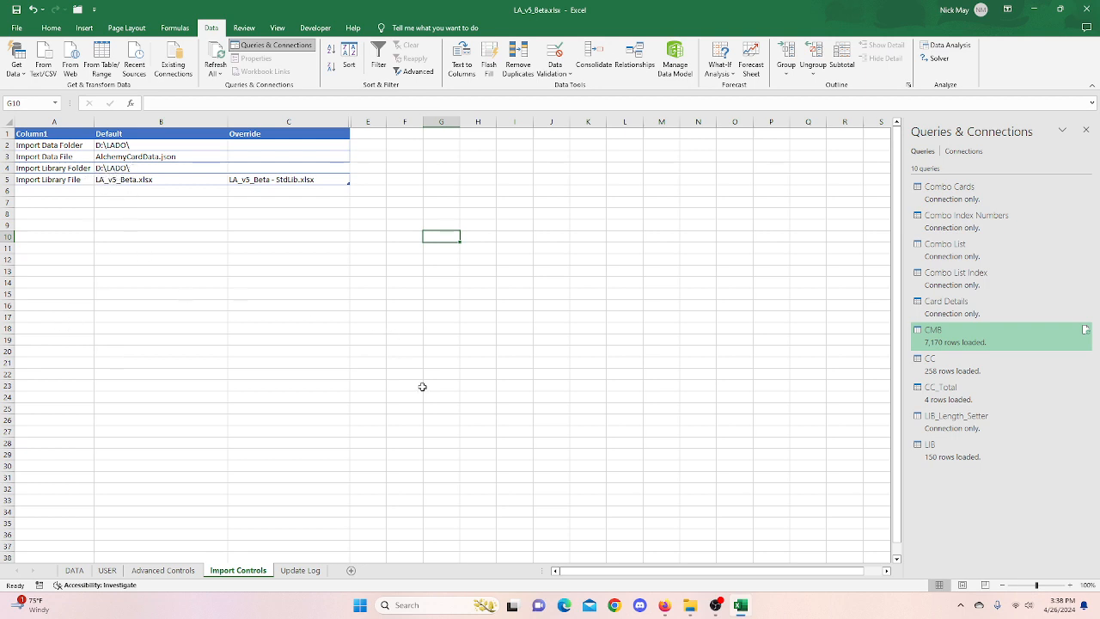
click(332, 246)
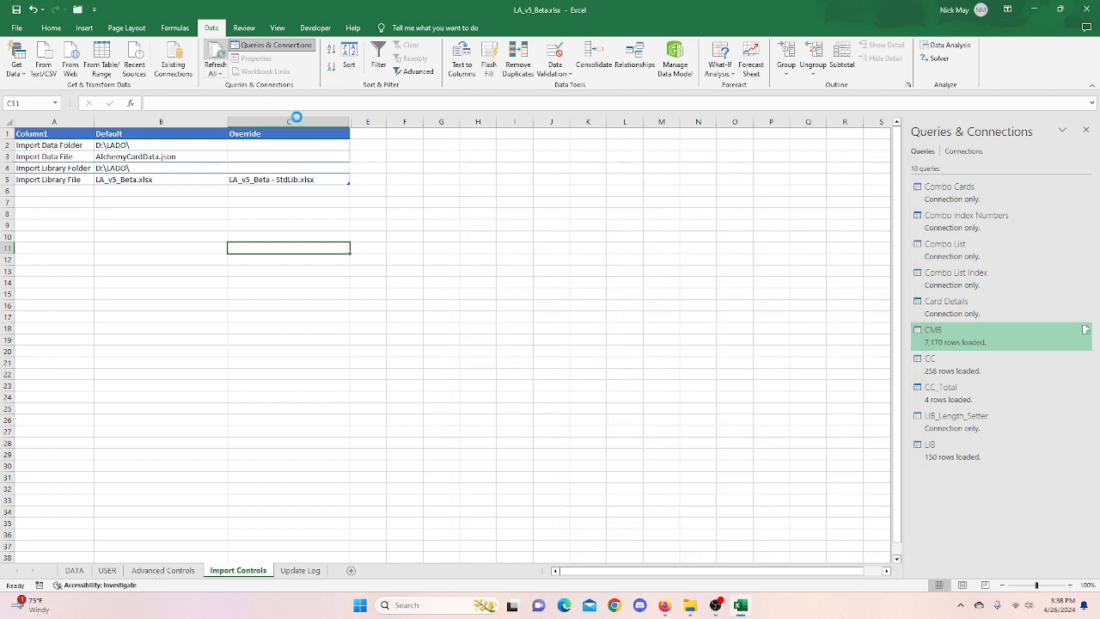
click(215, 55)
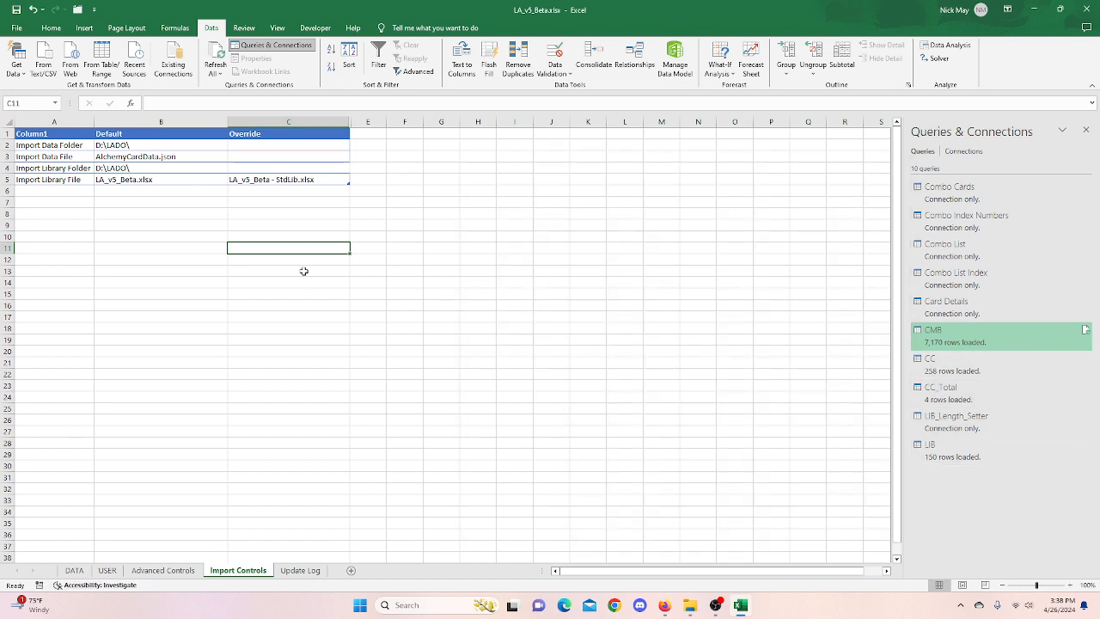
Change the Import Library File override to LA_v5_Beta - MyLib.xlsx.
double_click(252, 181)
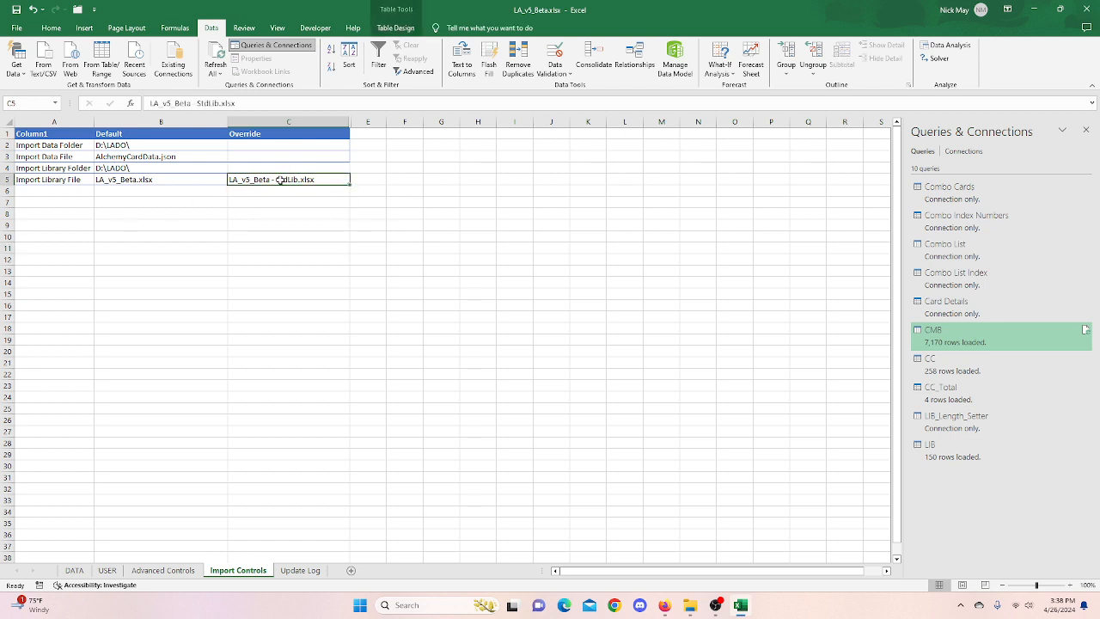
drag(289, 179, 280, 179)
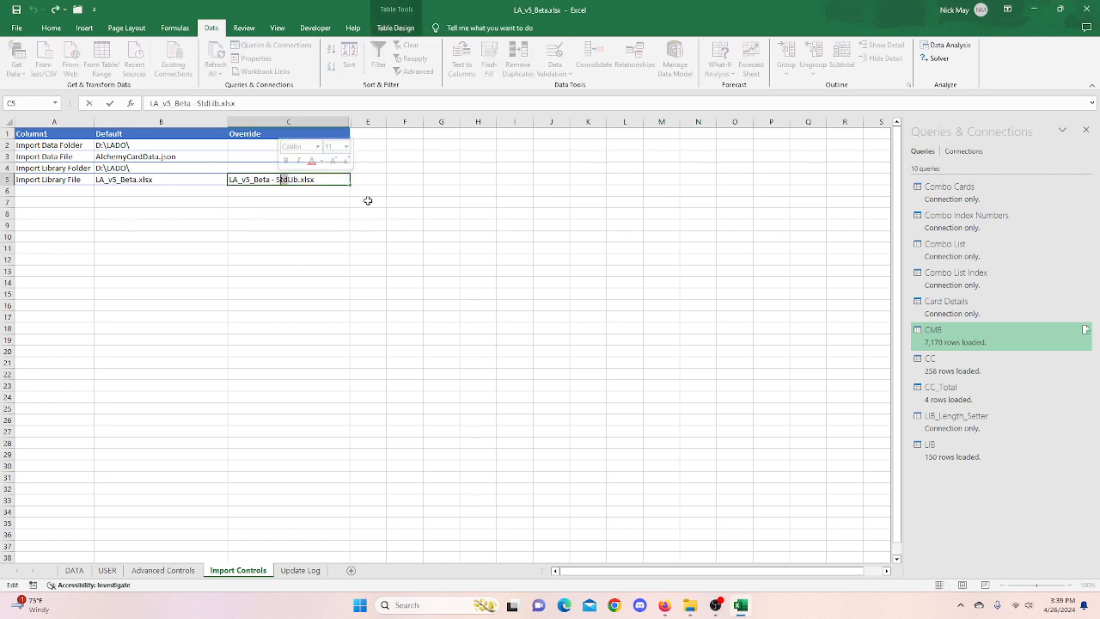
key(BackSpace)
key(BackSpace)
text(My)
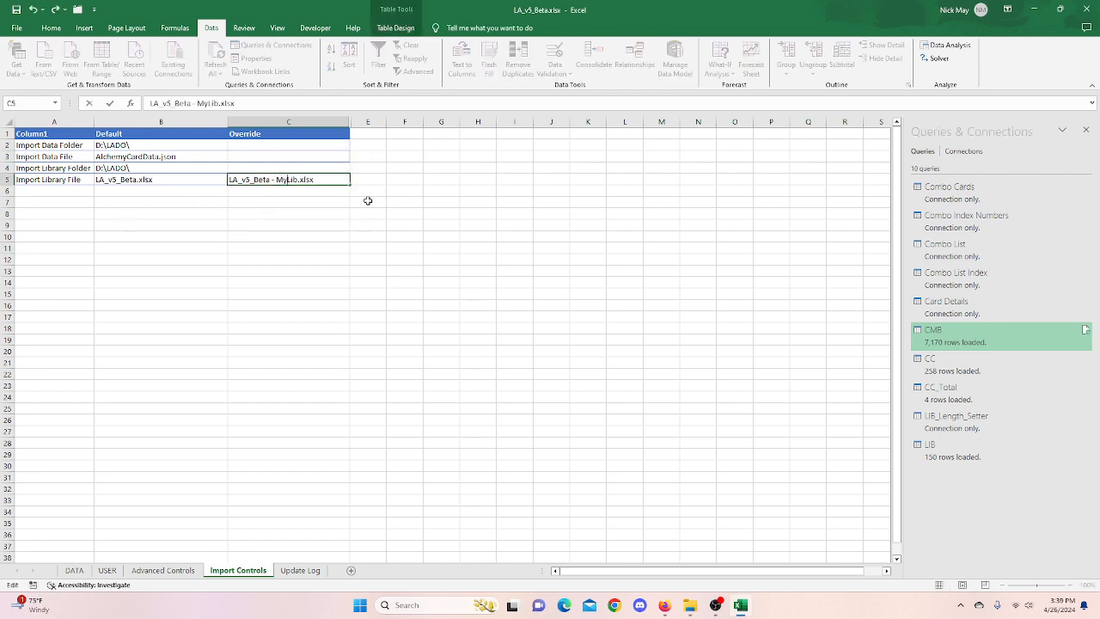
click(387, 215)
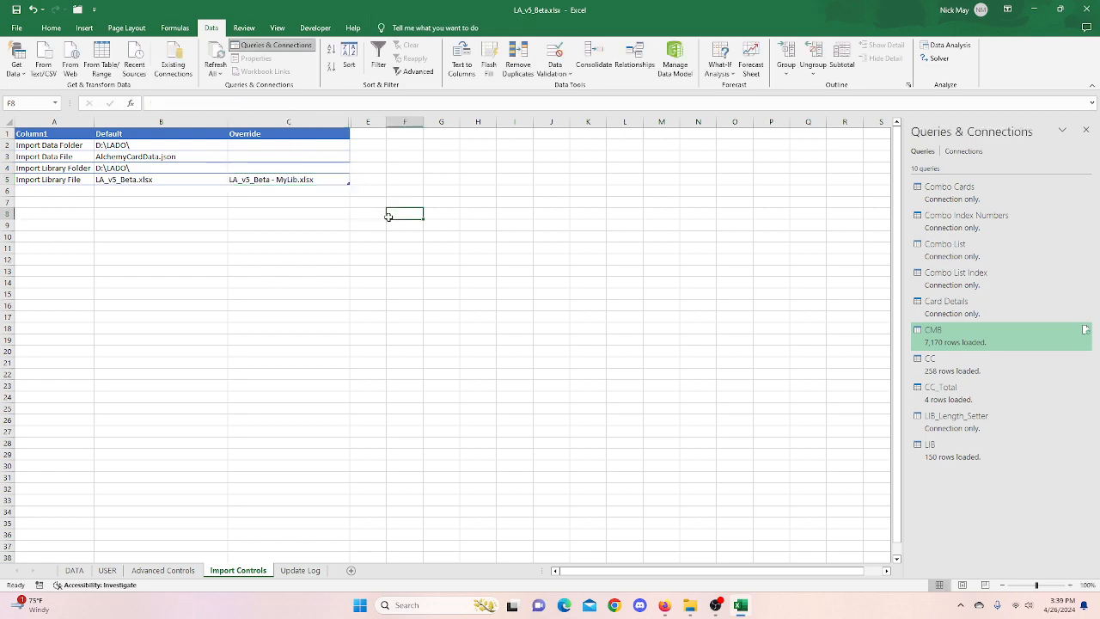
Refresh the Library table on the USER sheet to import the cards from the override file.
click(108, 571)
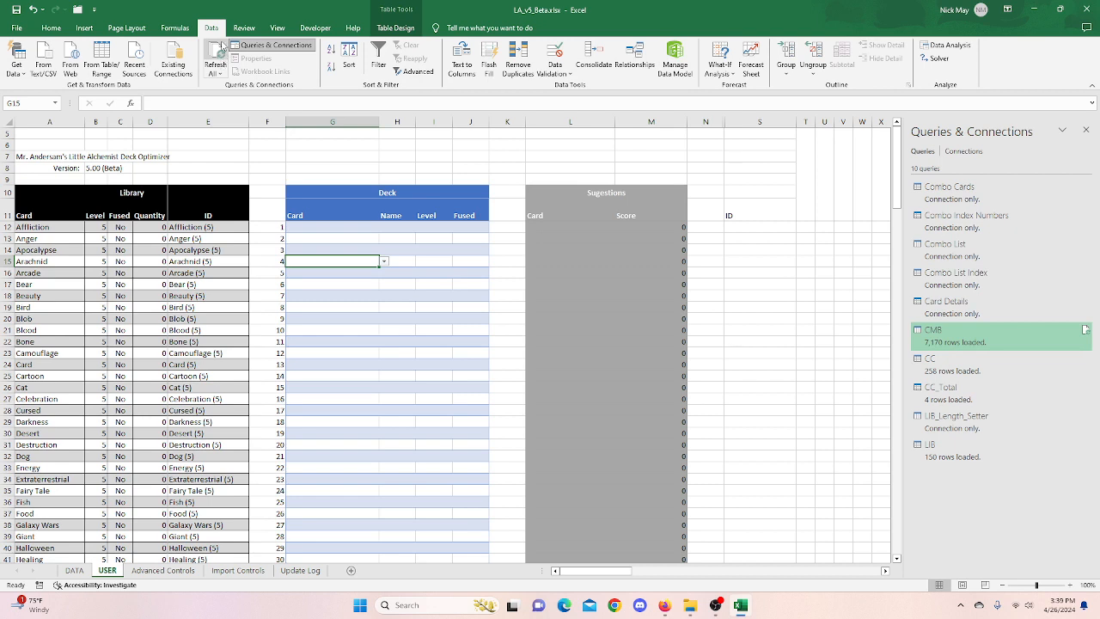
right_click(67, 309)
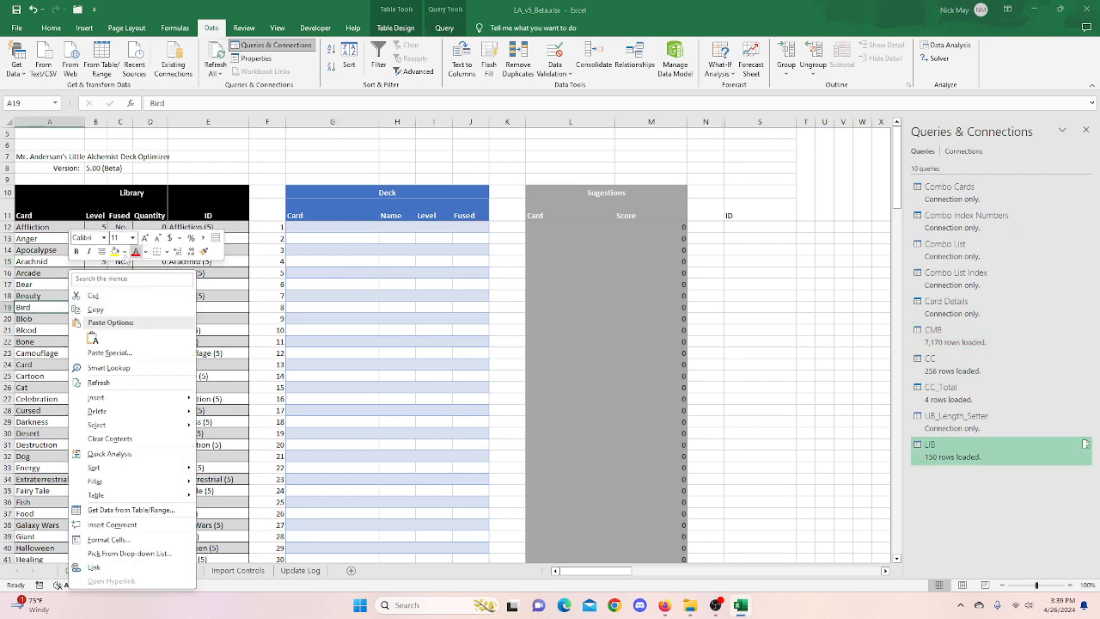
click(109, 389)
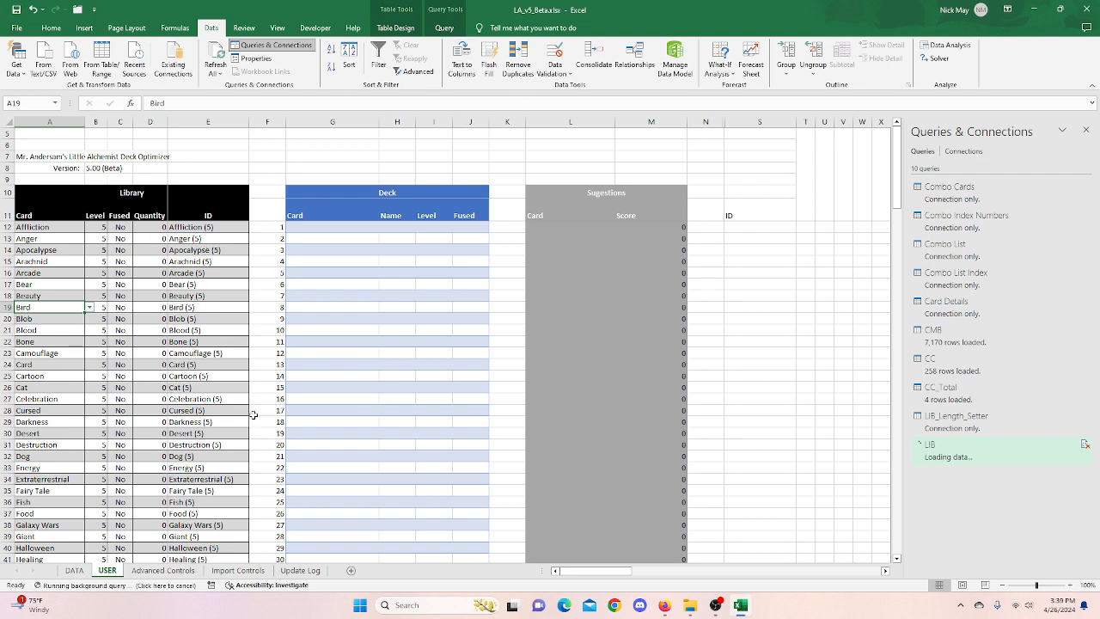
Examine the Library table's cards, levels, fused status and quantities from the first row to the last.
click(120, 455)
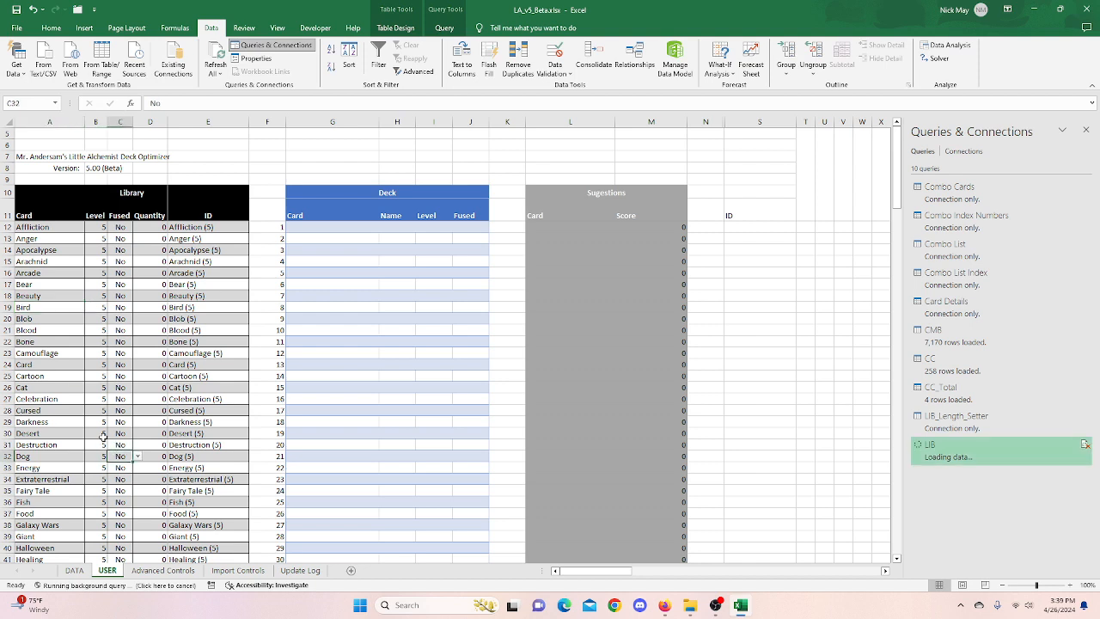
click(150, 388)
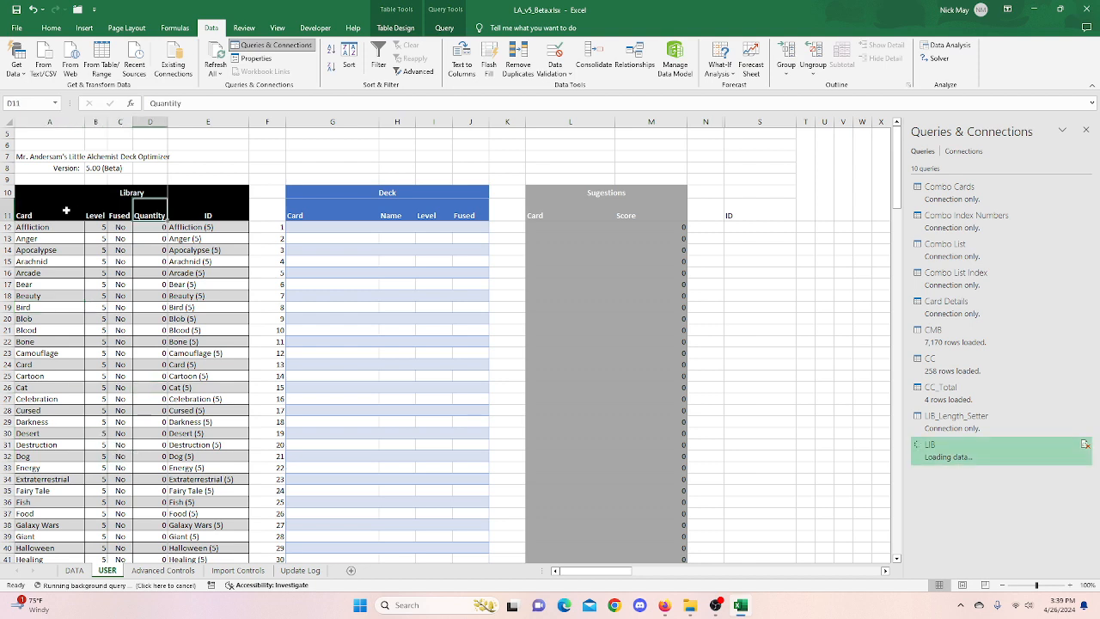
click(50, 210)
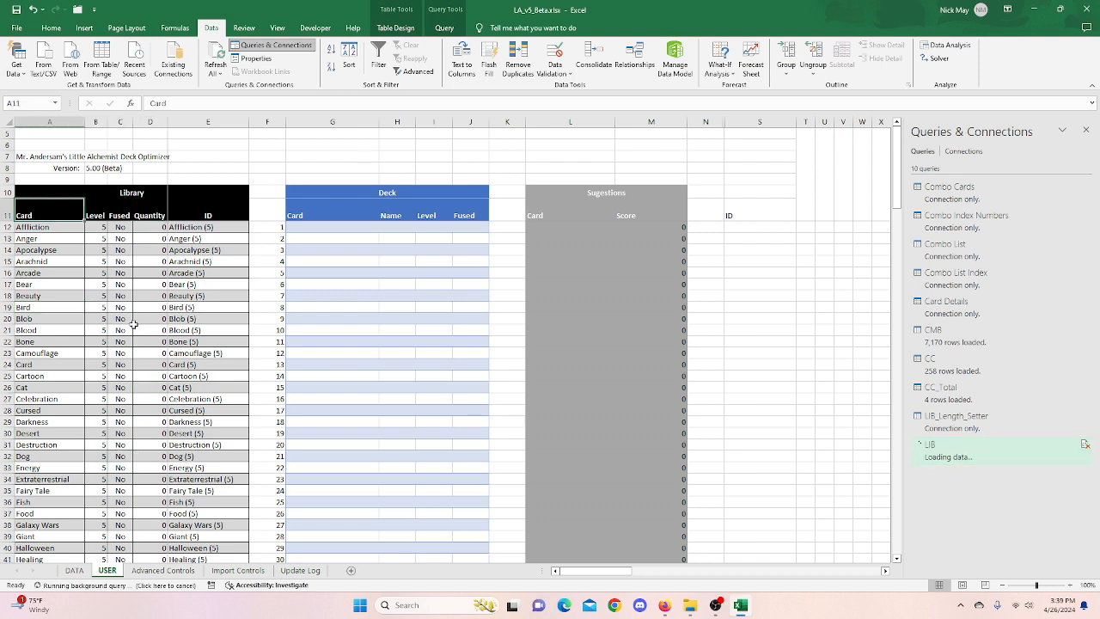
click(163, 331)
scroll(176, 336, down, 16)
scroll(176, 336, down, 20)
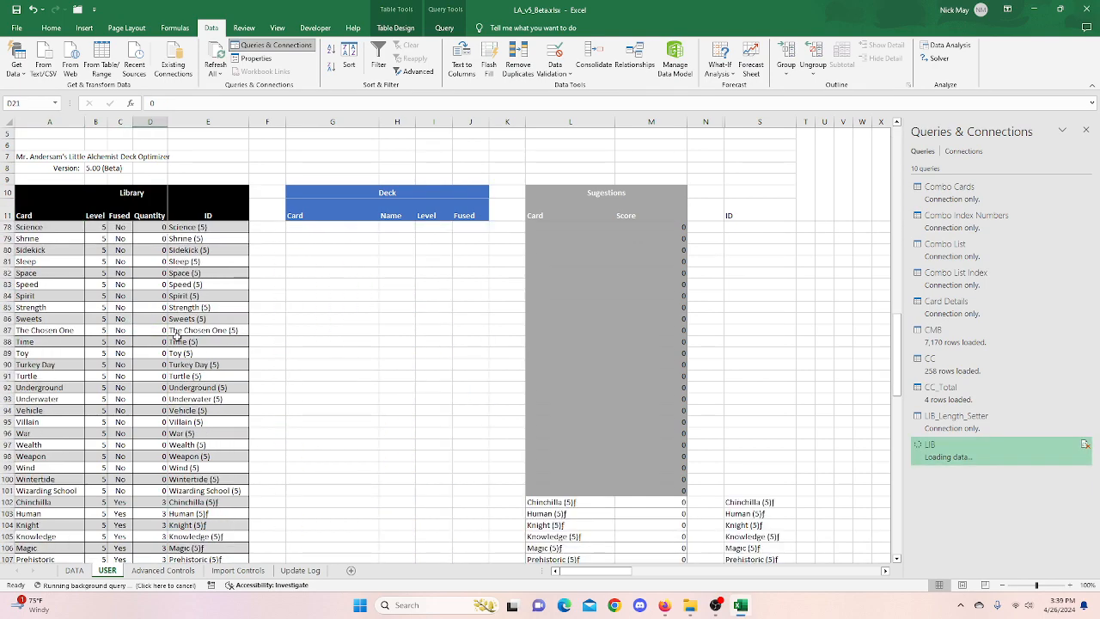
scroll(176, 336, down, 1)
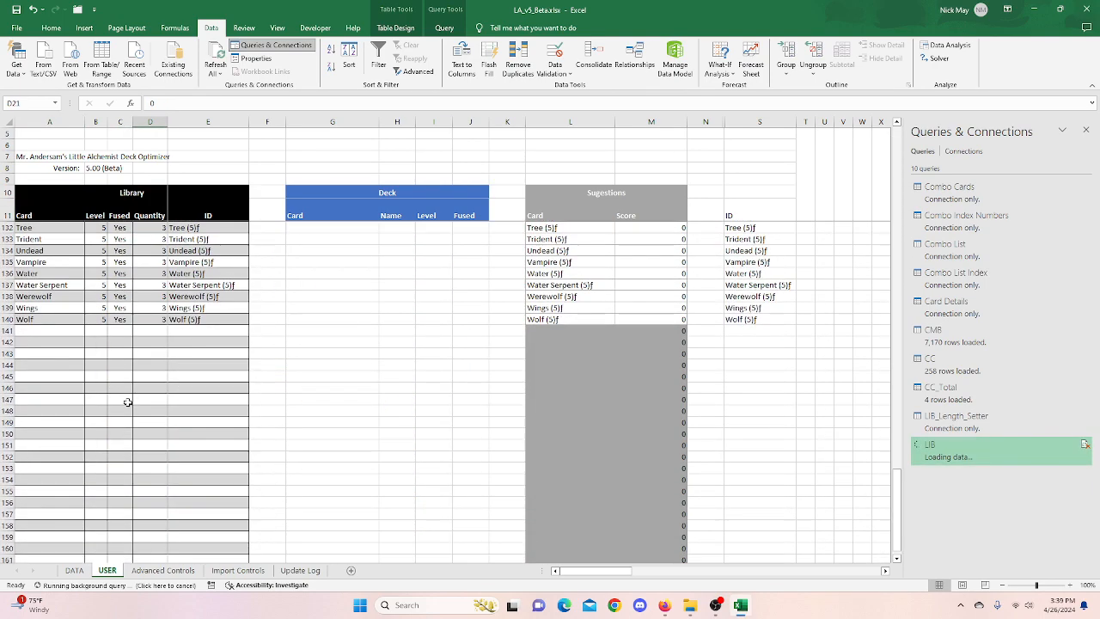
click(117, 401)
scroll(148, 402, down, 6)
click(127, 432)
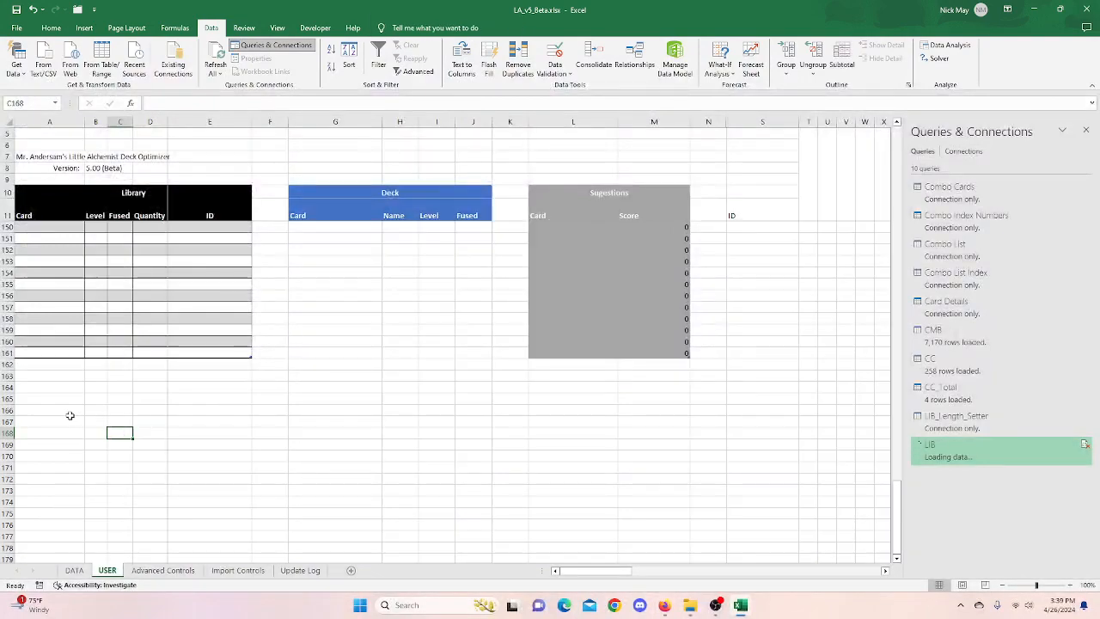
scroll(144, 406, up, 17)
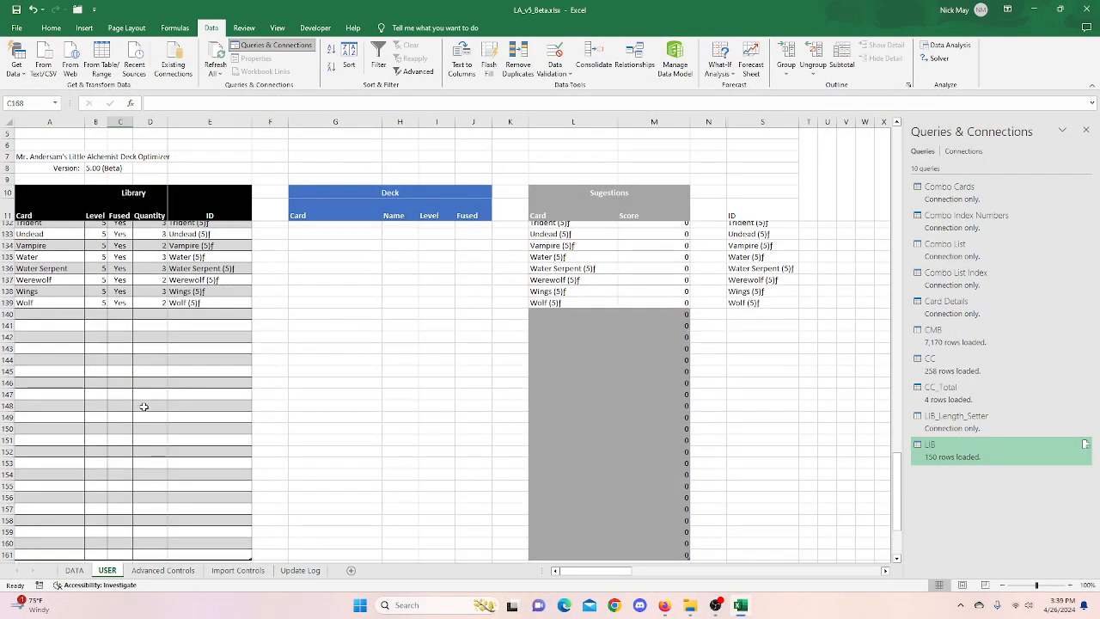
scroll(145, 409, up, 20)
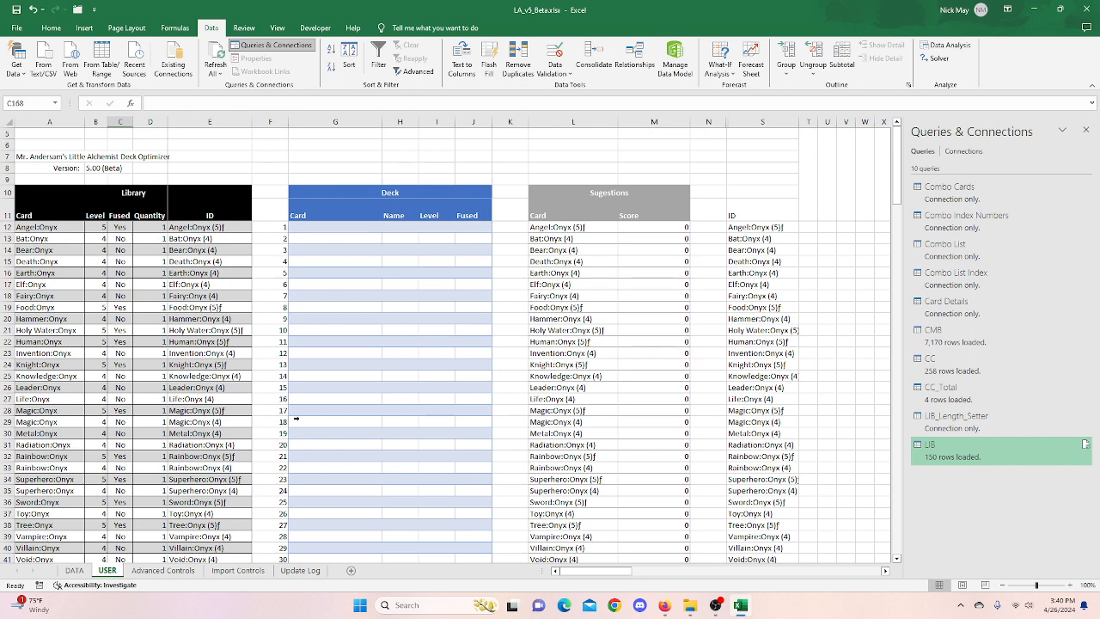
Fill the first two Deck slots with the cards Angel:Onyx (5)ƒ and Superhero:Onyx (5)ƒ.
click(348, 228)
click(388, 227)
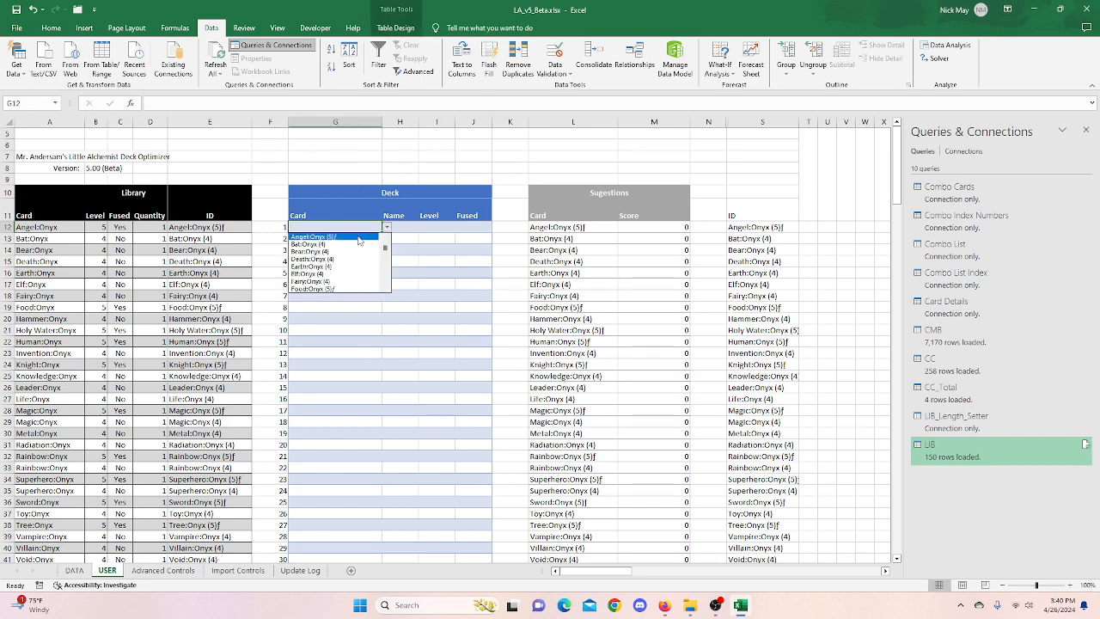
click(358, 237)
click(342, 238)
click(387, 239)
click(345, 255)
click(345, 272)
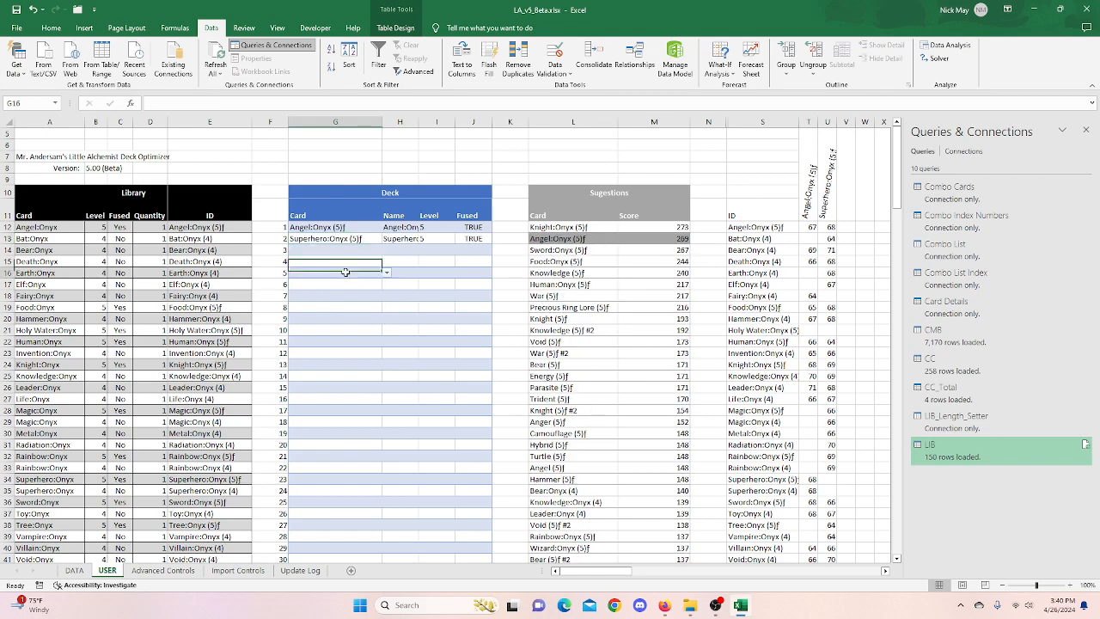
Fill the third Deck slot with the card Knowledge (5)ƒ.
click(359, 249)
click(387, 249)
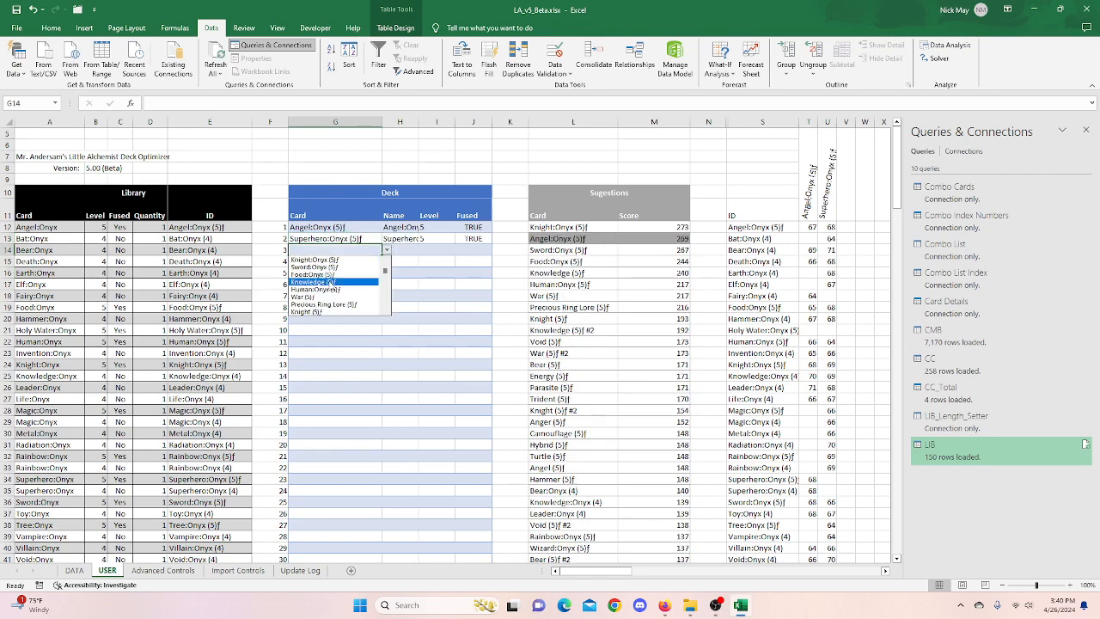
click(331, 282)
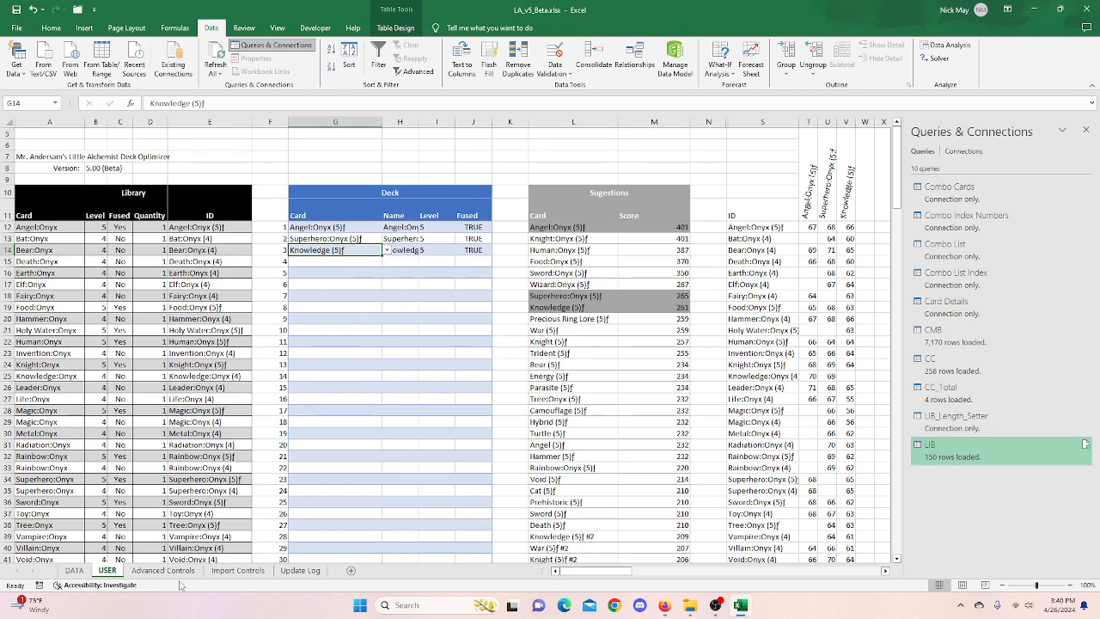
Review the planned feature updates on the Update Log sheet, including the Debug Mode entry, and glance at the Import Controls sheet.
click(162, 569)
click(300, 570)
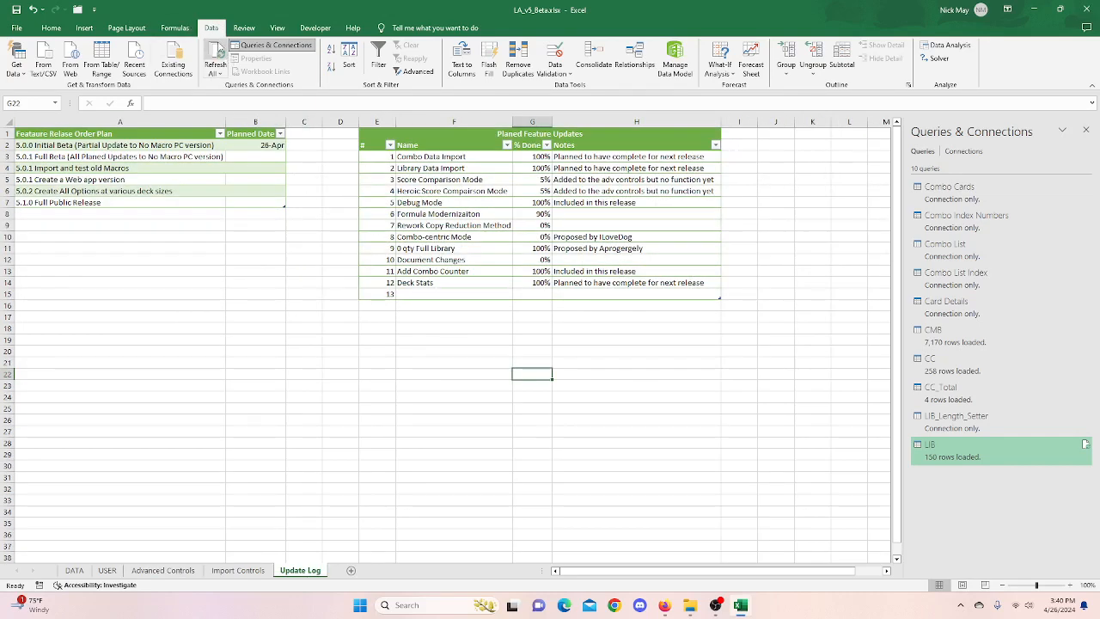
click(238, 569)
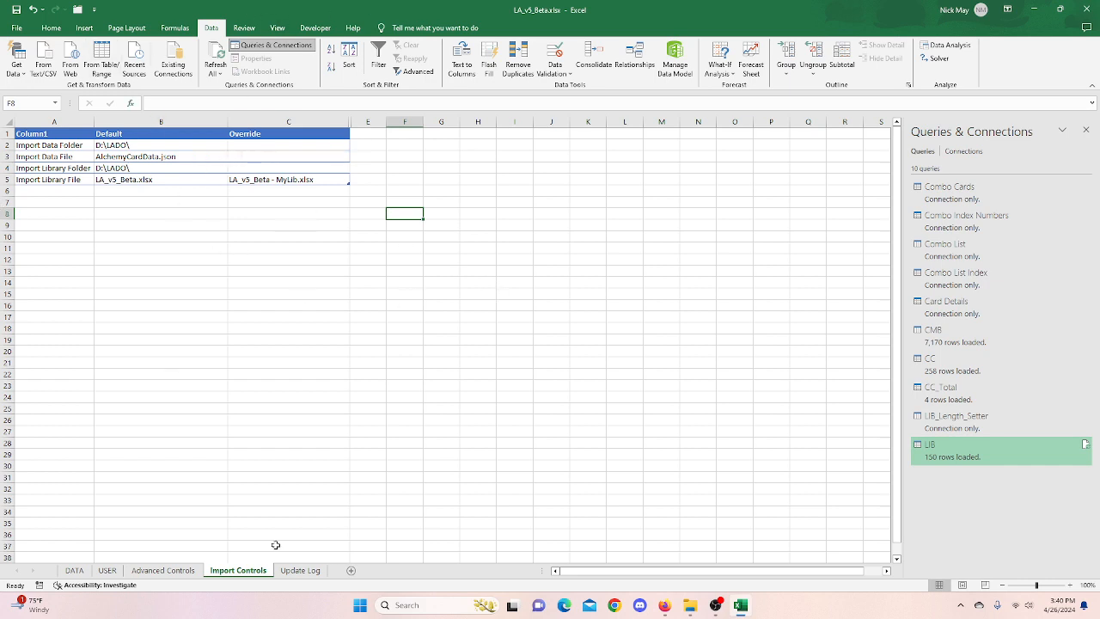
click(300, 570)
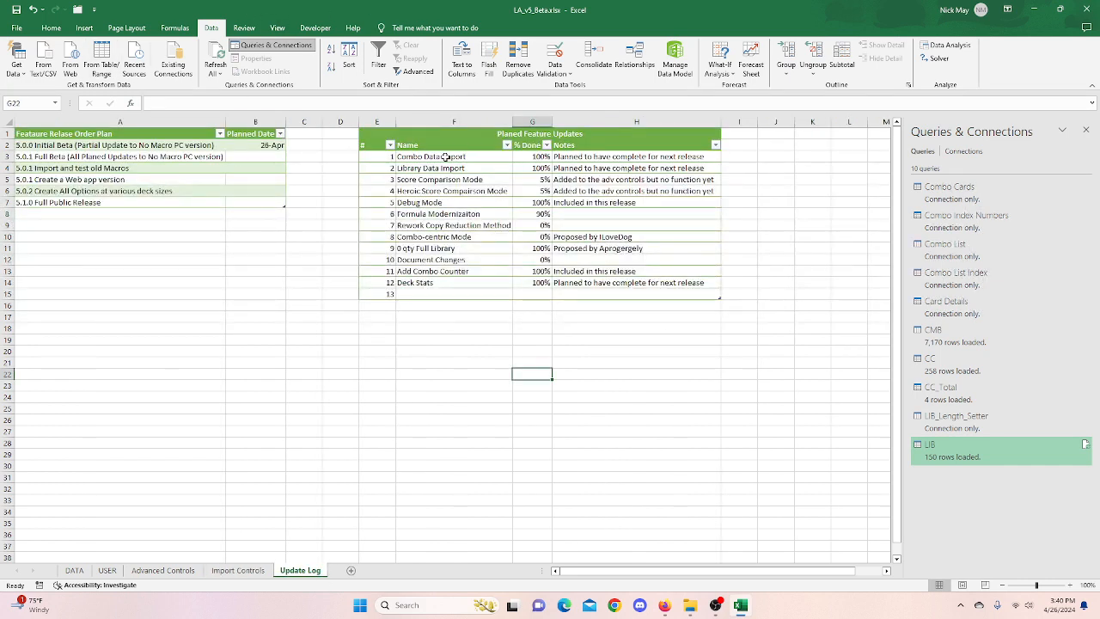
click(425, 204)
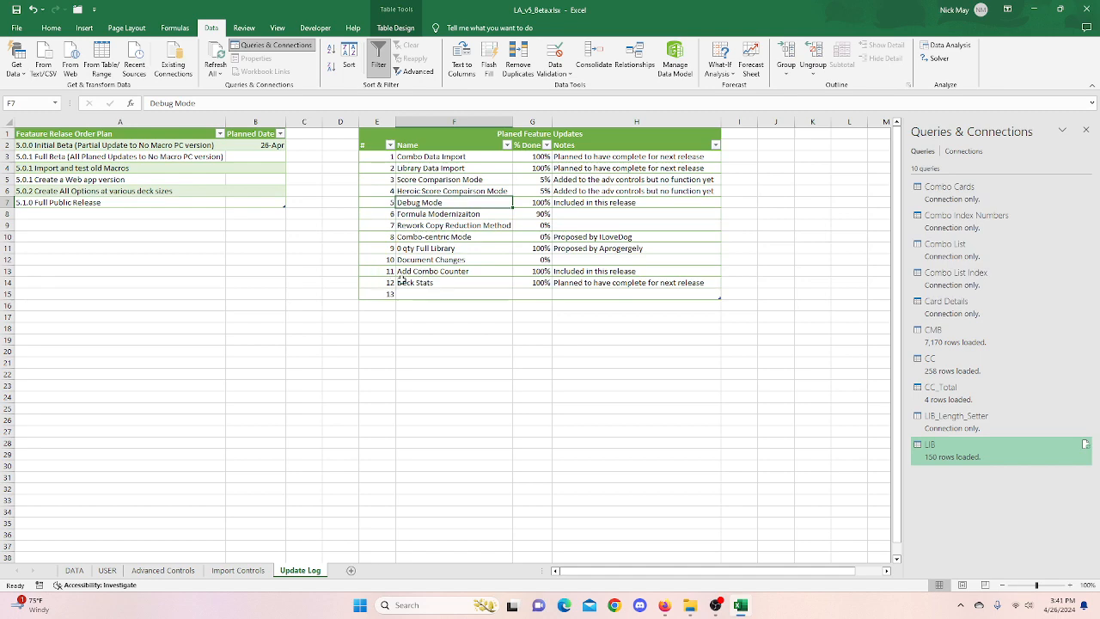
Set the Mode override on the Advanced Controls sheet to 6 - Debugger.
click(164, 571)
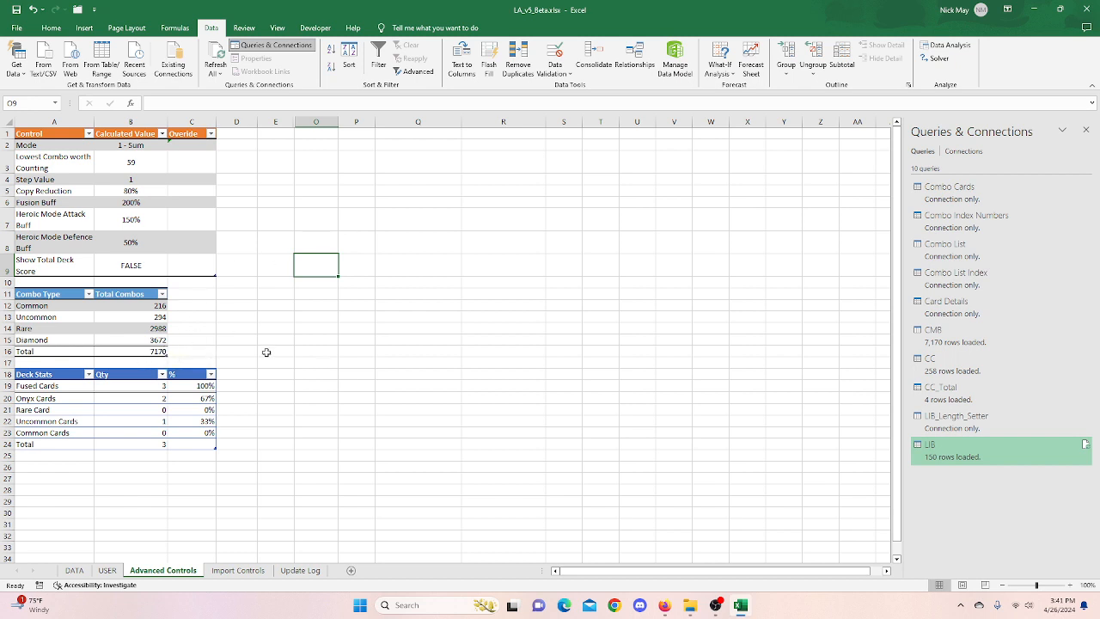
click(206, 141)
click(221, 144)
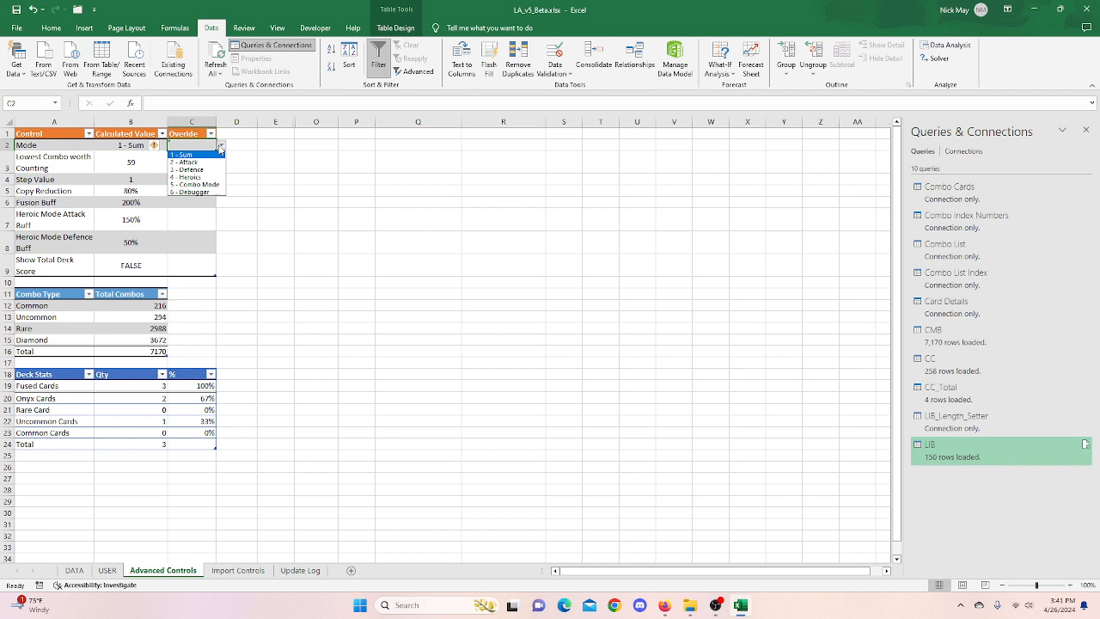
click(205, 191)
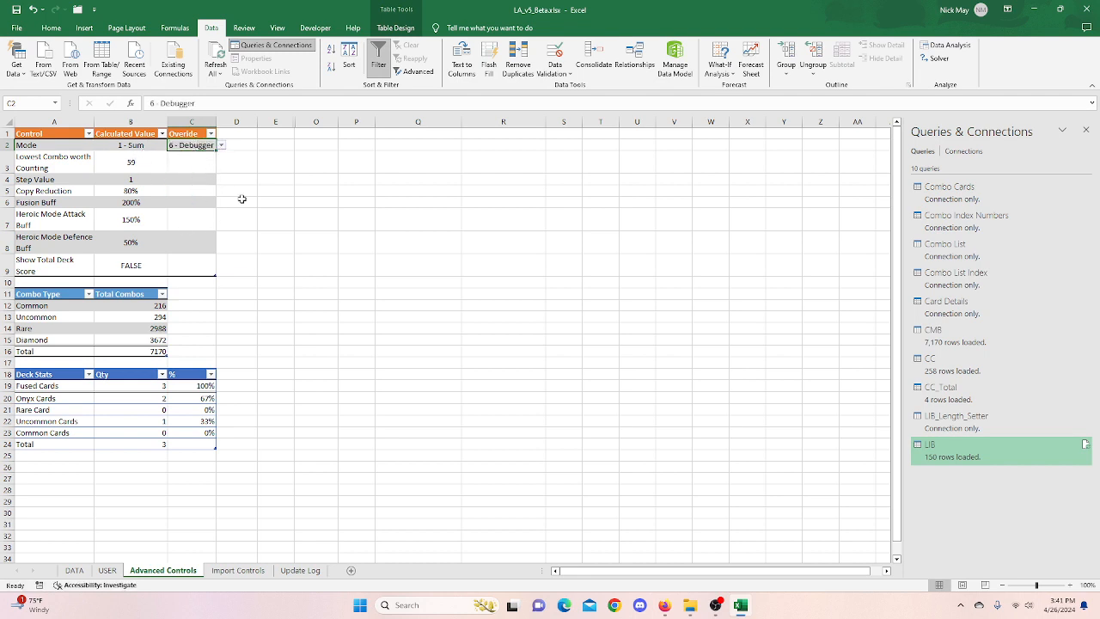
Examine the combo scores of the library cards against the three deck cards on the USER sheet.
click(108, 570)
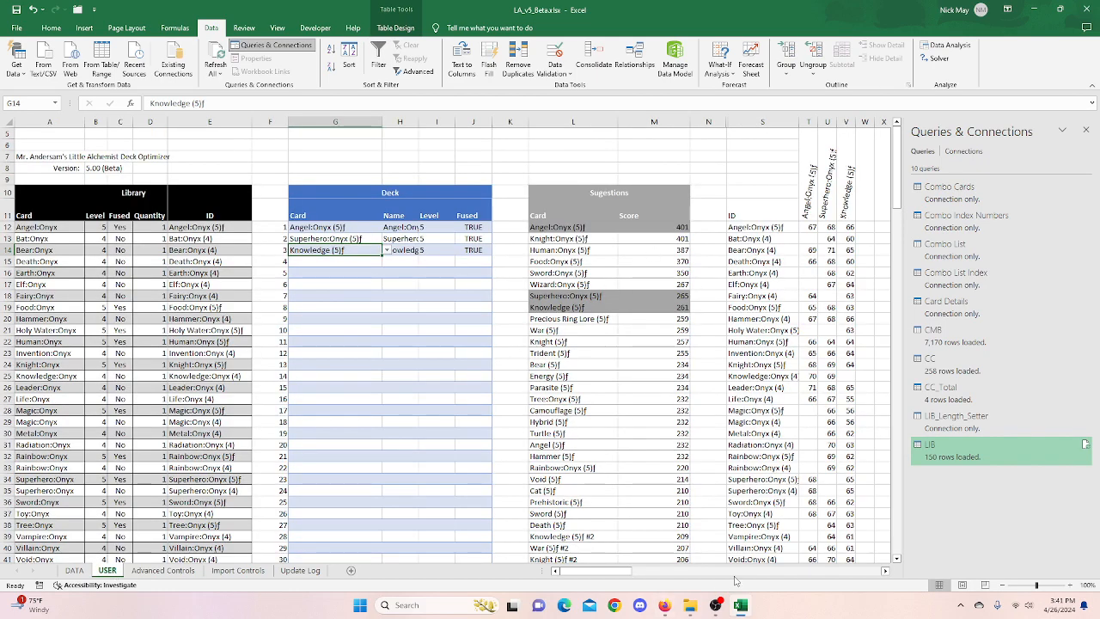
drag(612, 571, 636, 571)
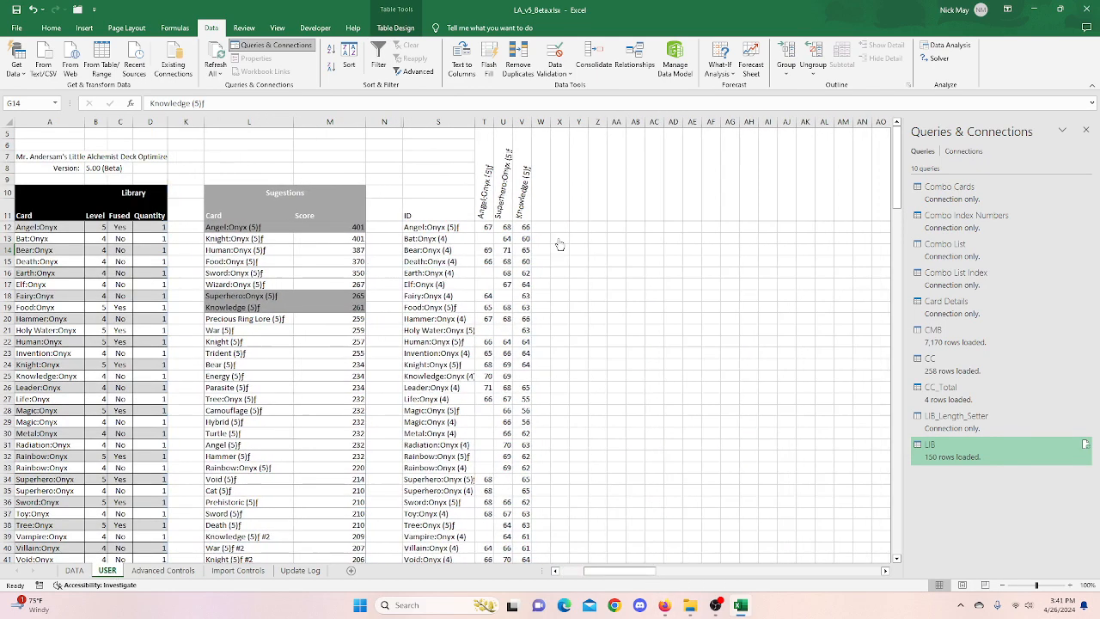
mouse_move(493, 231)
scroll(515, 425, down, 4)
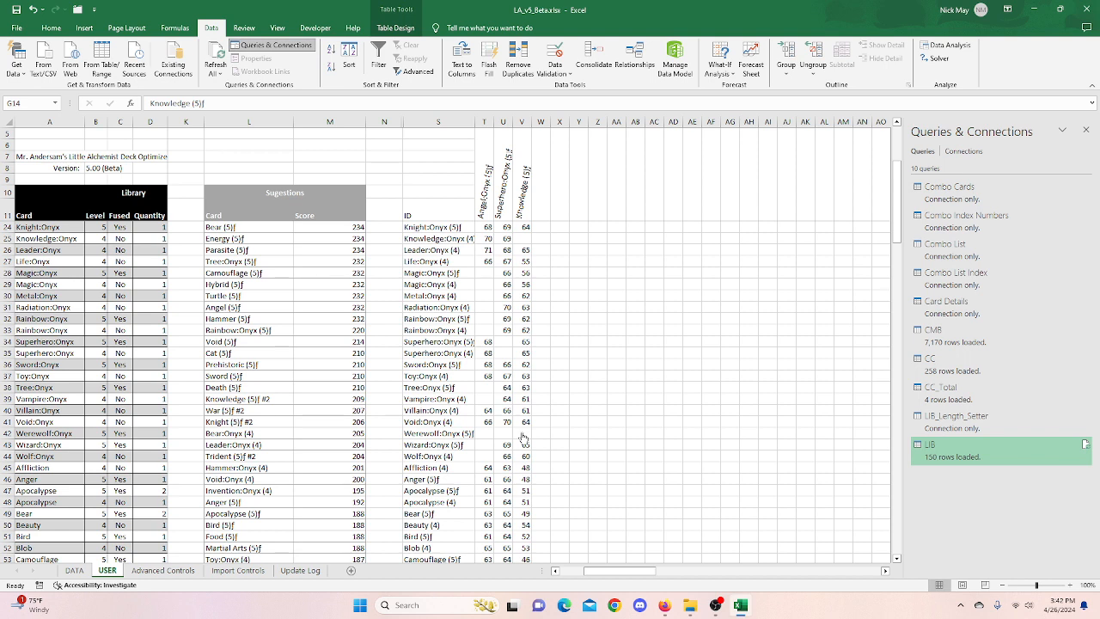
Check the available card choices for the Werewolf:Onyx entry in the Library table, keeping Werewolf:Onyx selected.
click(29, 434)
click(17, 434)
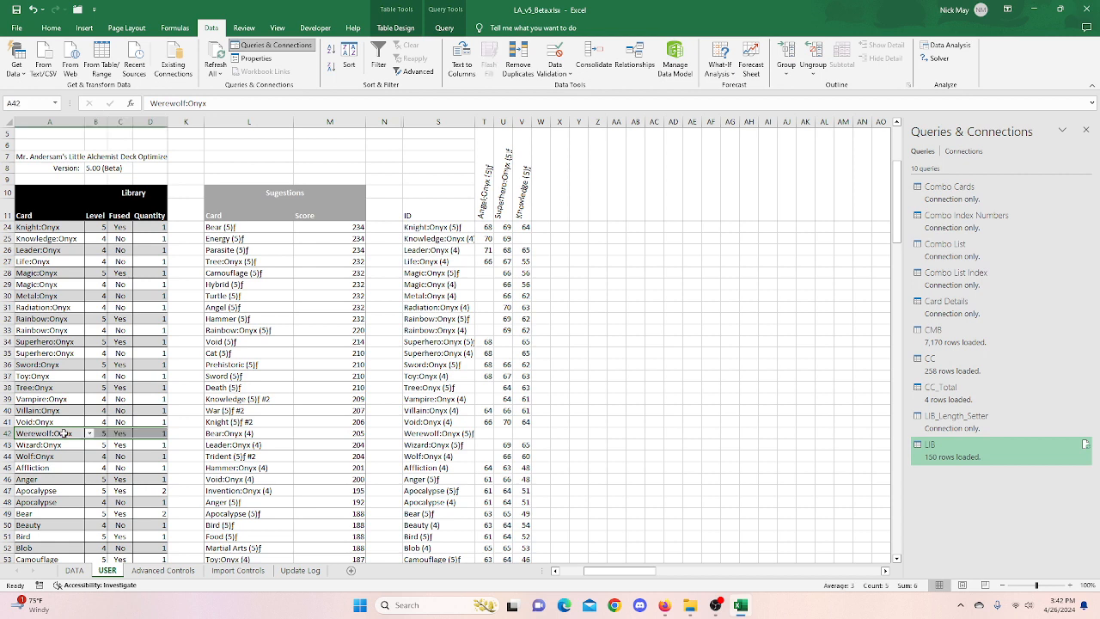
click(89, 436)
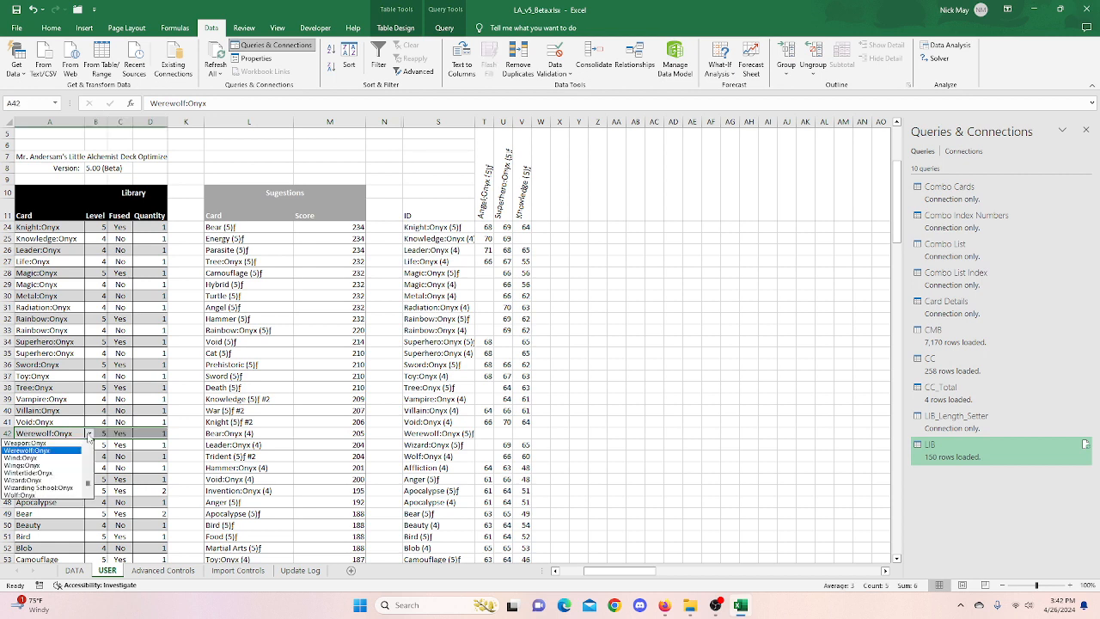
click(53, 436)
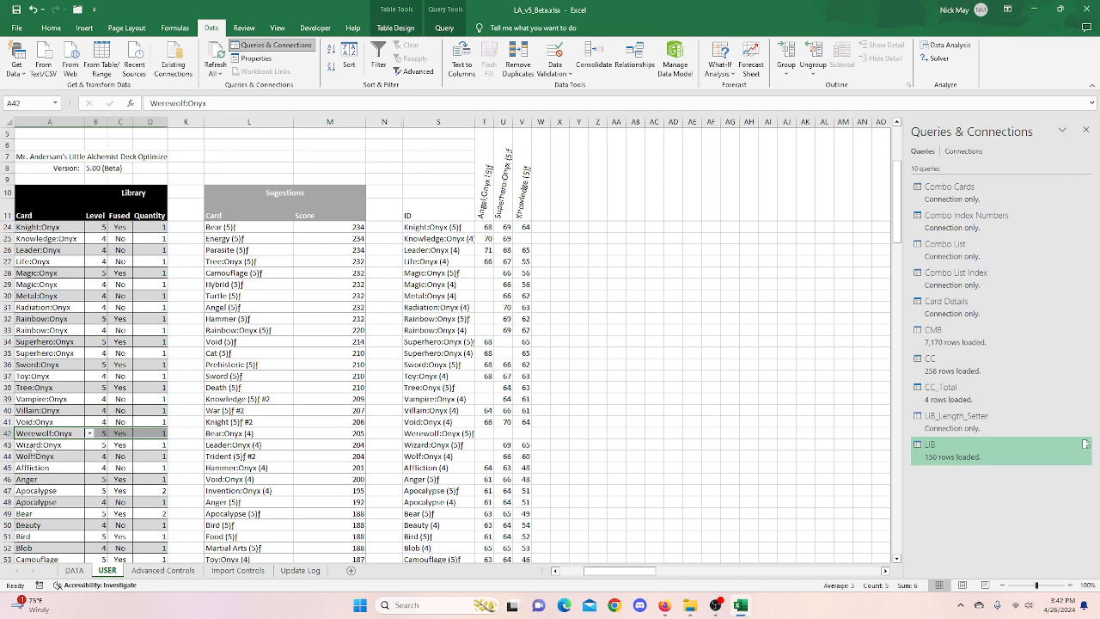
click(43, 458)
click(65, 434)
click(88, 434)
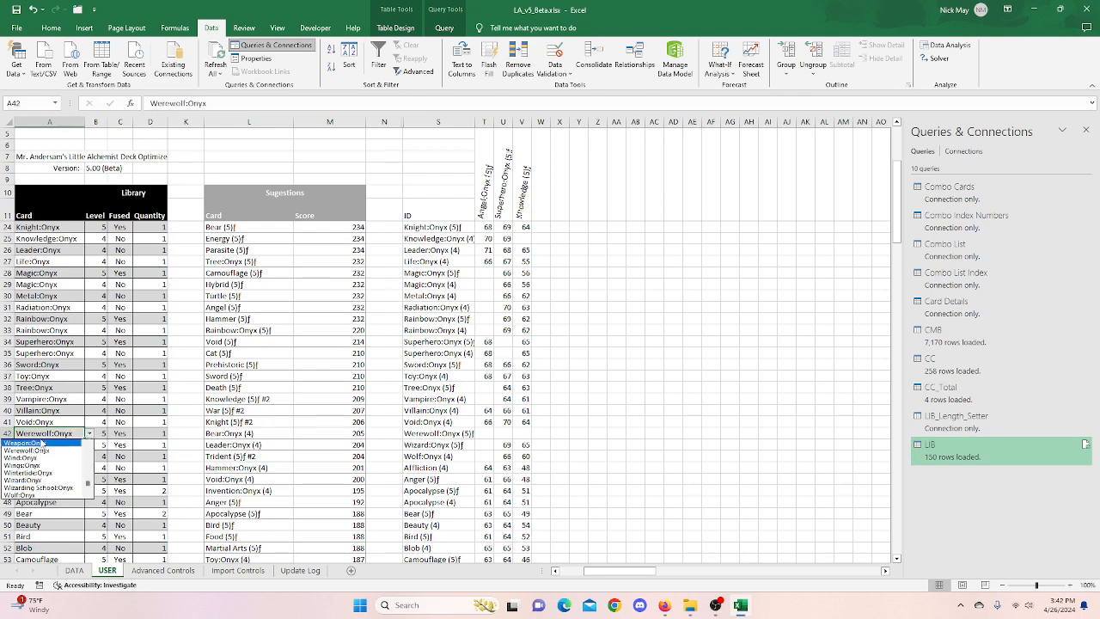
click(43, 448)
scroll(268, 311, up, 4)
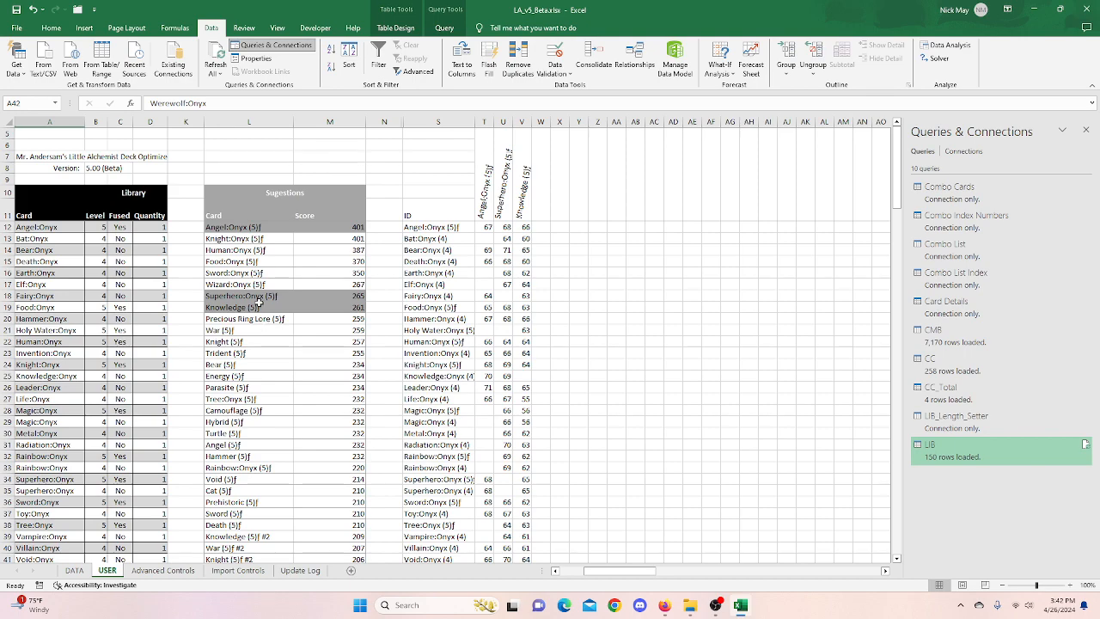
Fill the fourth Deck slot with the card Precious Ring Lore (5)ƒ.
drag(648, 568, 573, 559)
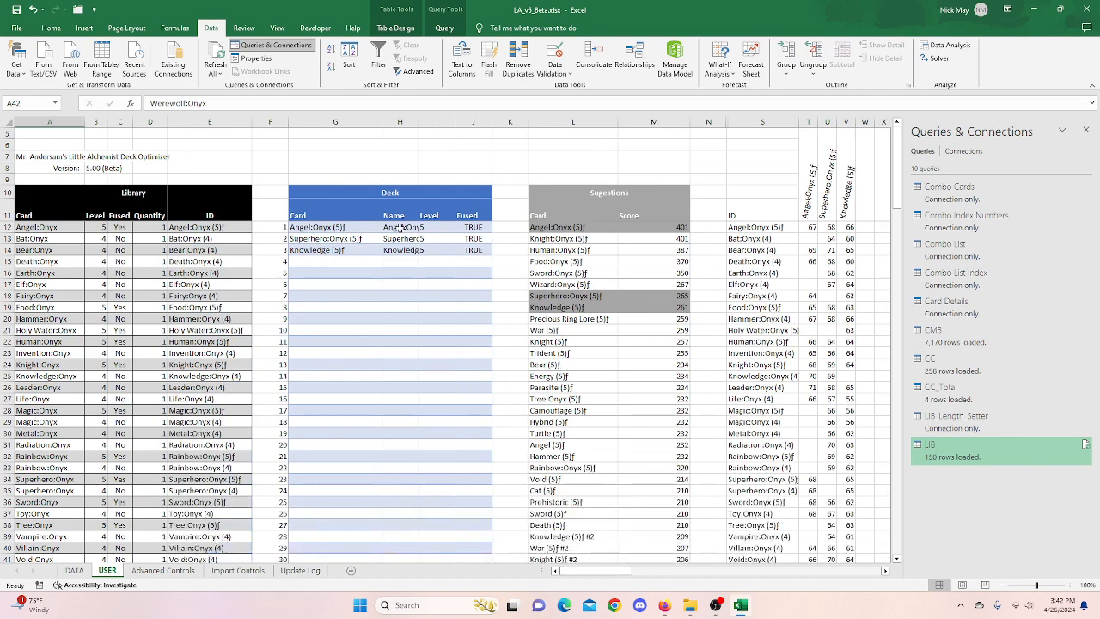
click(337, 261)
click(387, 261)
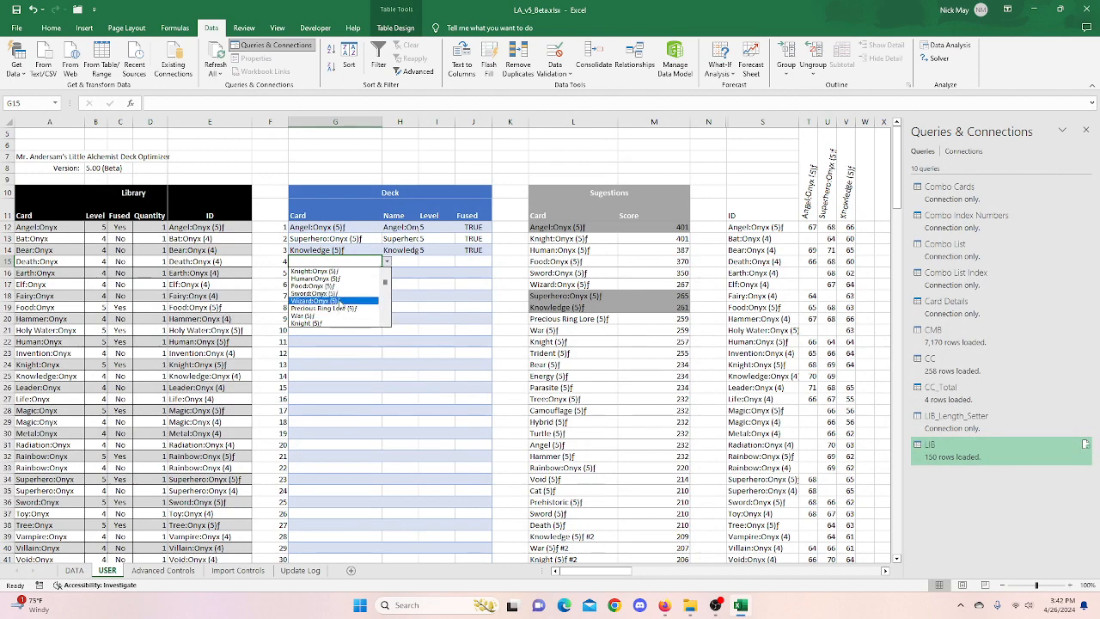
click(335, 308)
Open the debug link for the Void:Onyx (4) and Precious Ring Lore (5)ƒ combo, and decline to follow it.
scroll(771, 482, down, 5)
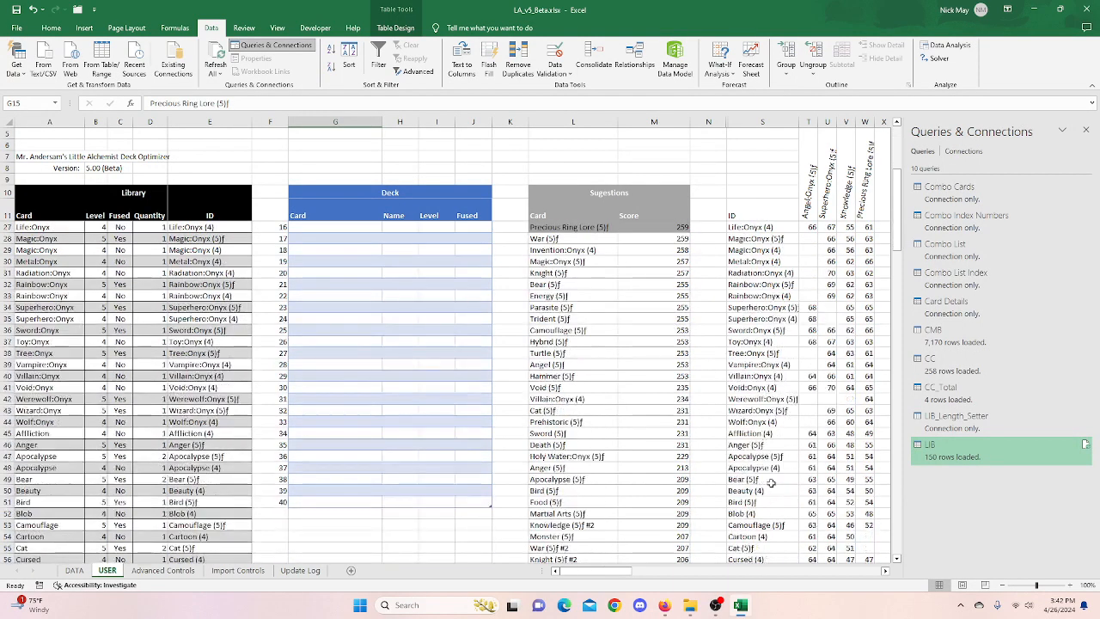
click(868, 391)
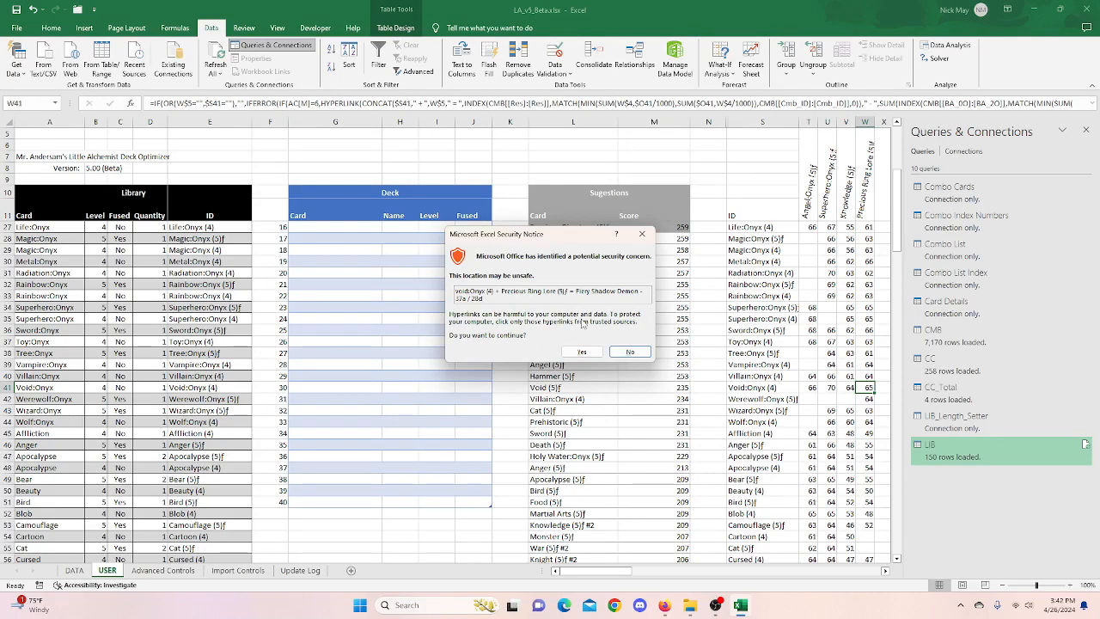
click(630, 351)
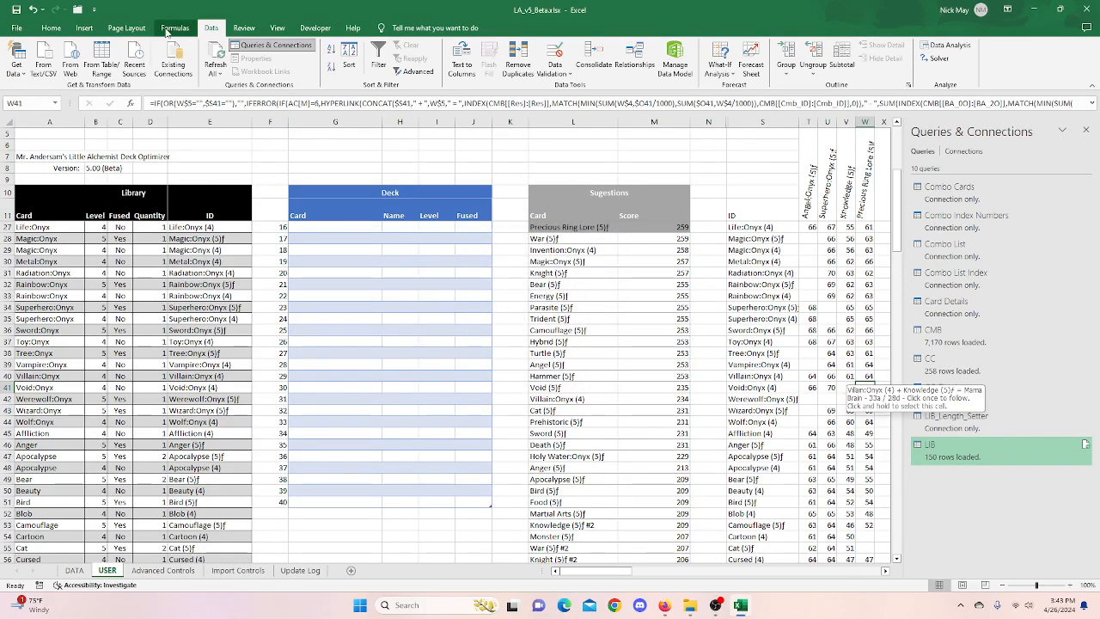
Protect the USER sheet without a password, allowing selection of unlocked cells and editing of objects and scenarios.
click(244, 27)
click(452, 58)
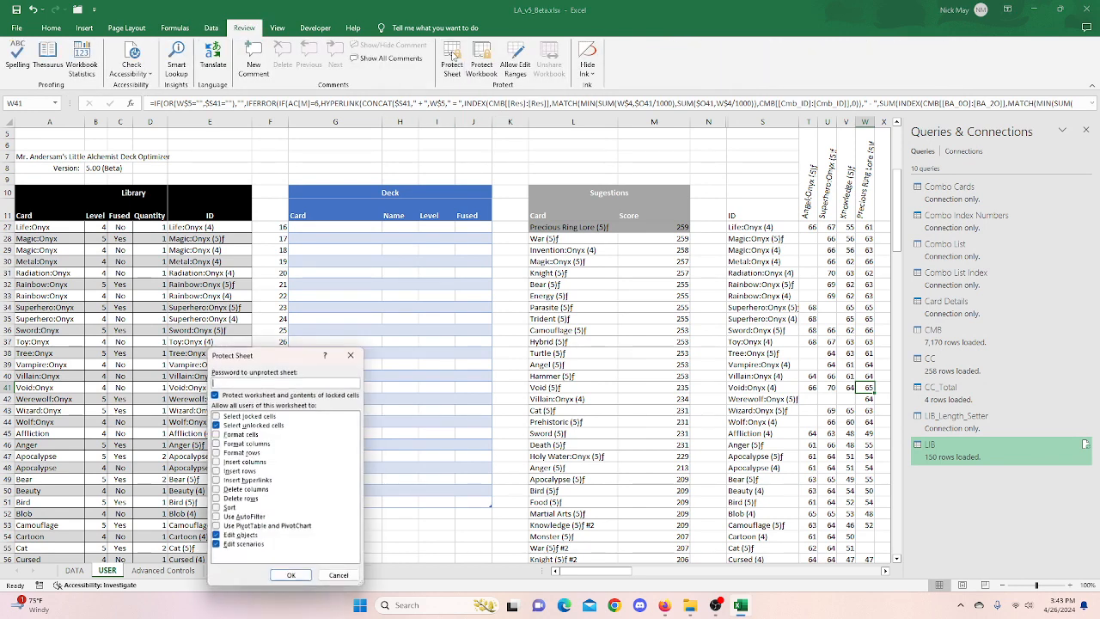
click(290, 575)
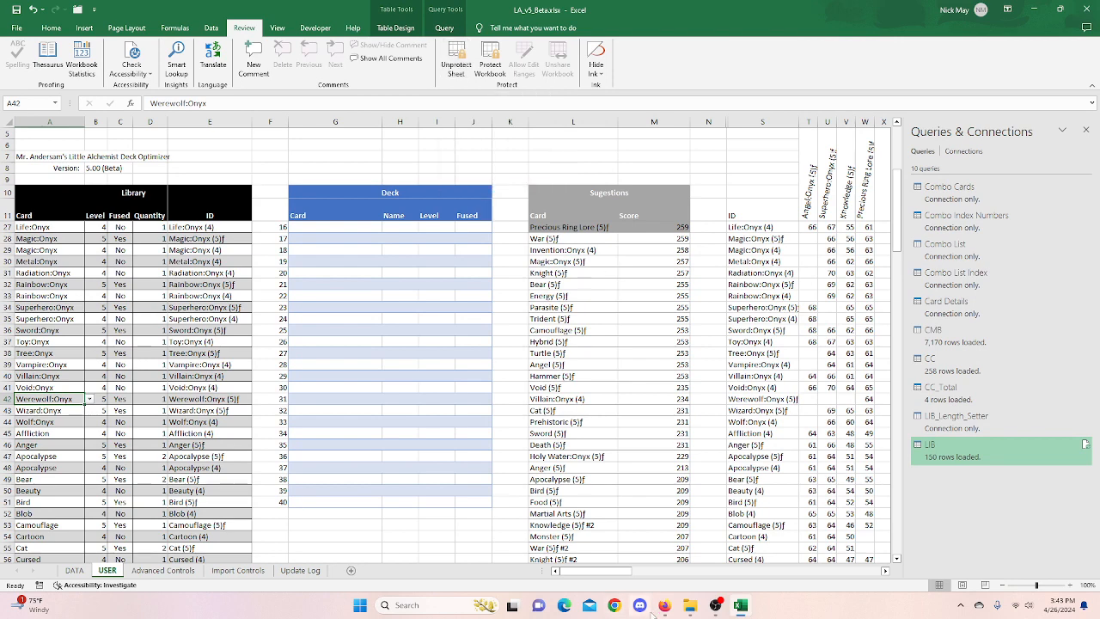
Inspect the debug details of several card combos in the score grid, including Beauty (4) with Precious Ring Lore (5)ƒ.
scroll(557, 333, right, 4)
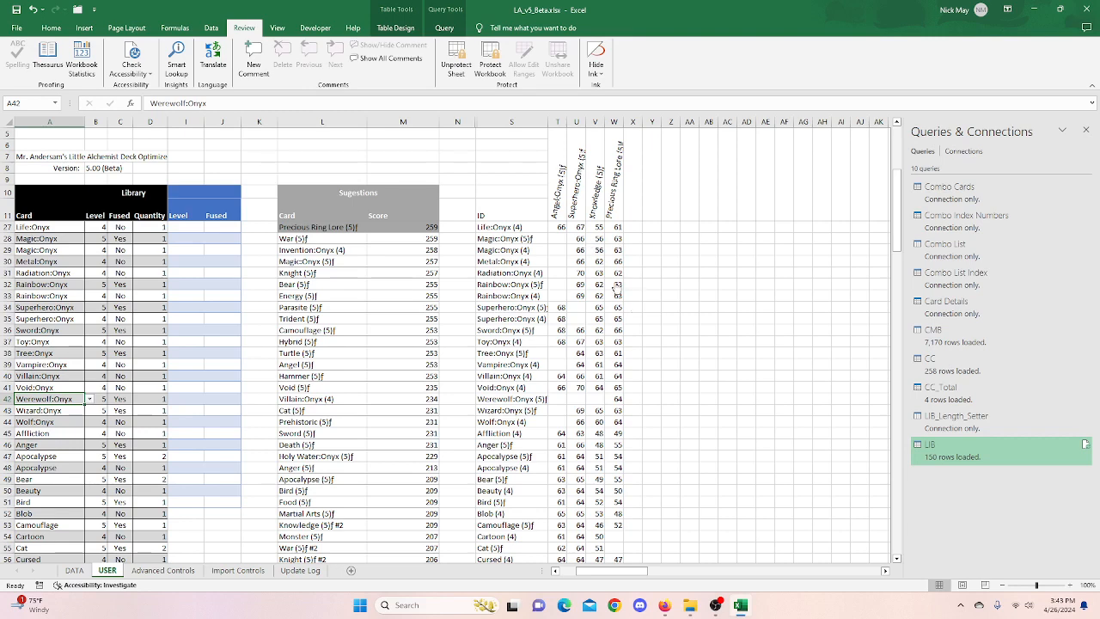
mouse_move(617, 289)
mouse_move(616, 362)
mouse_move(580, 493)
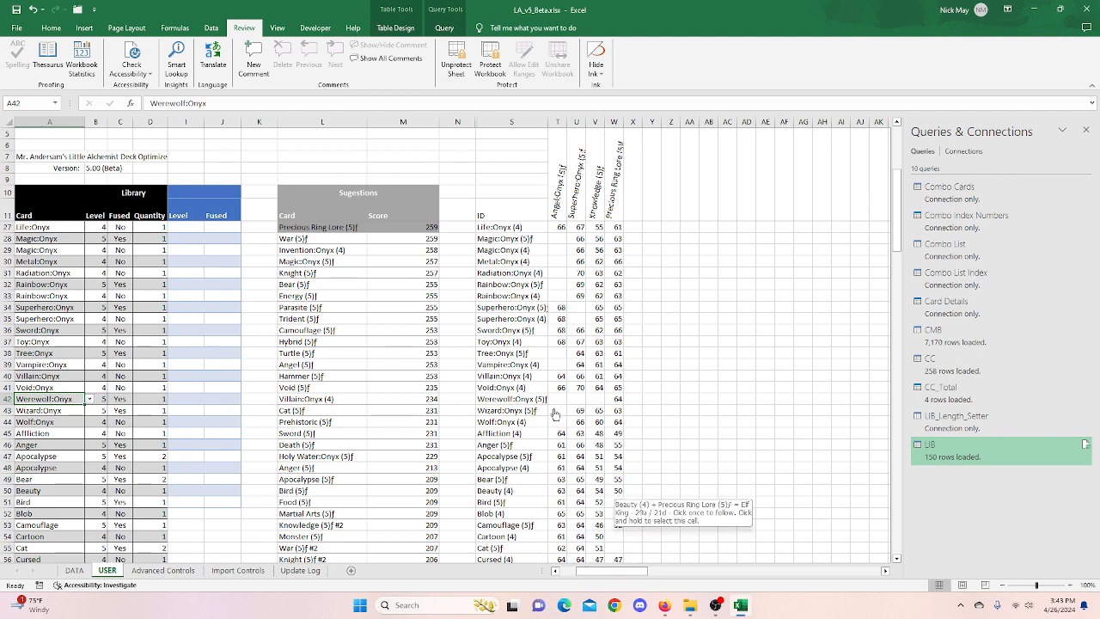
scroll(614, 387, up, 5)
drag(627, 575, 610, 575)
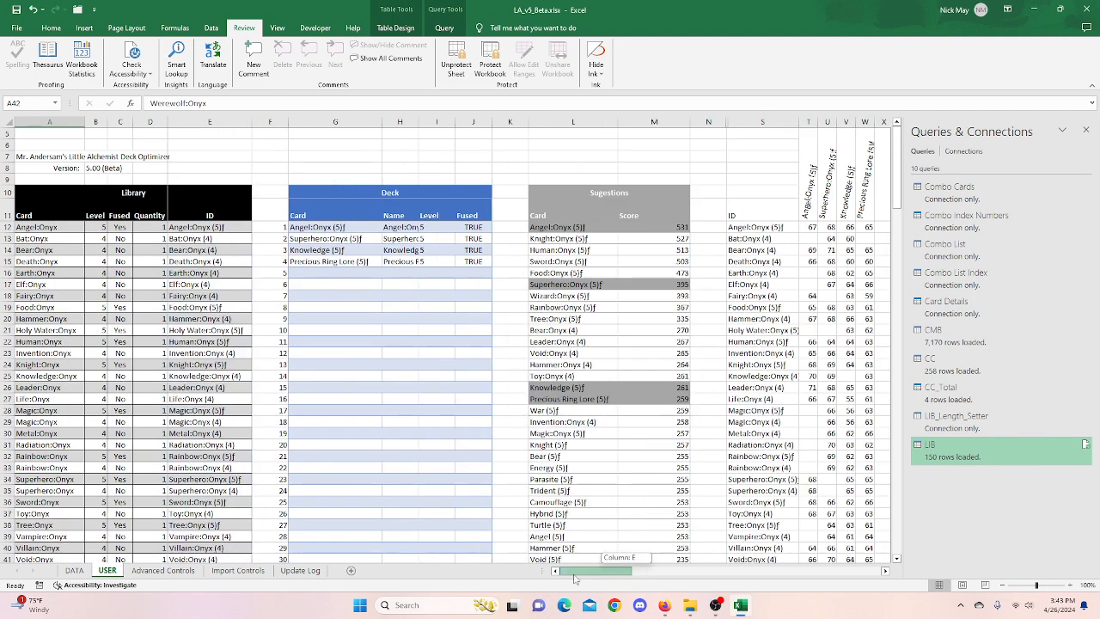
Add Debuff Fusion Buff at 0% done as item 13 of the planned feature updates on the Update Log sheet.
click(300, 570)
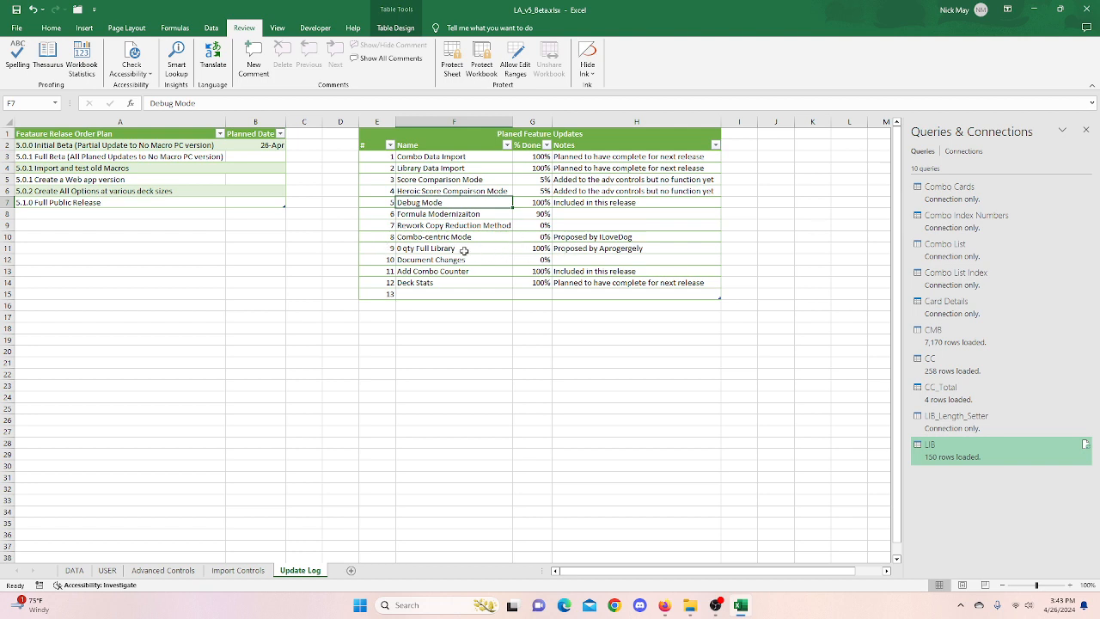
click(238, 570)
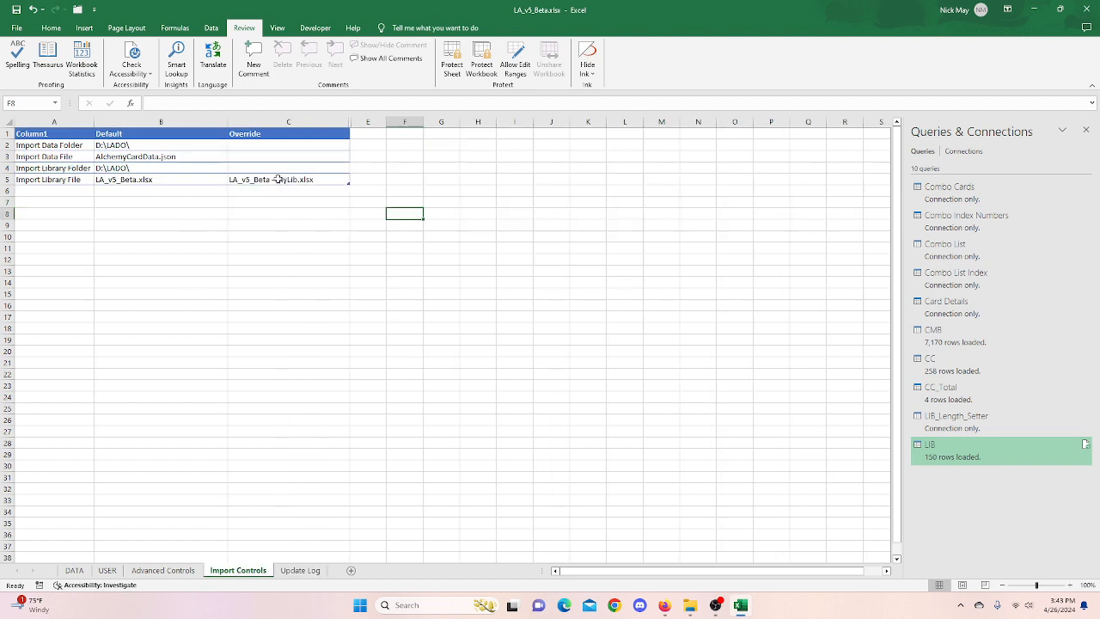
click(299, 570)
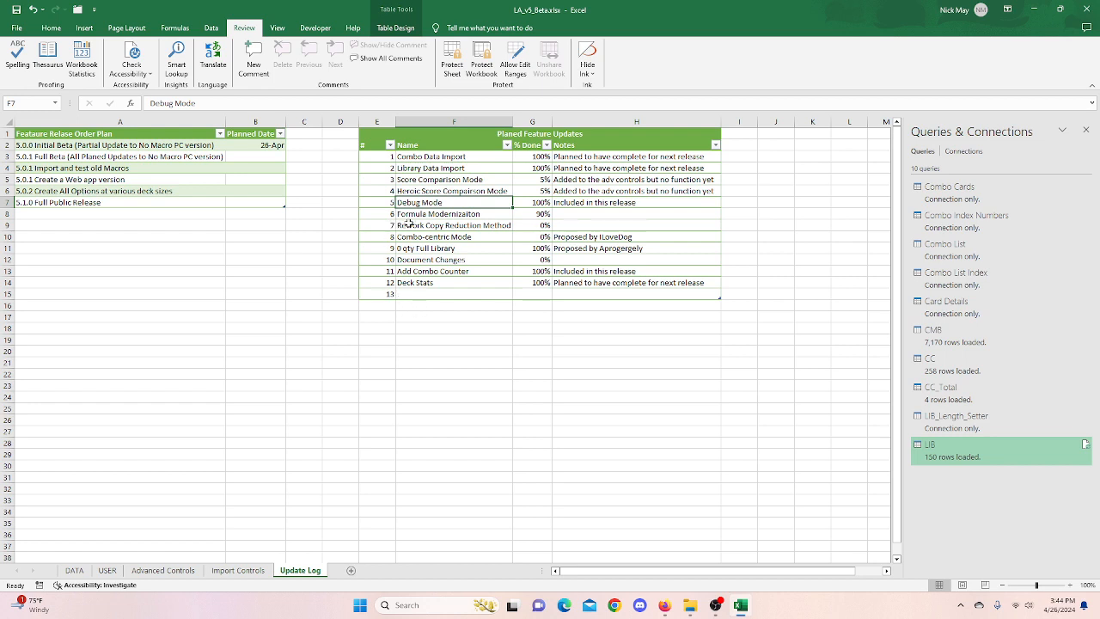
click(421, 293)
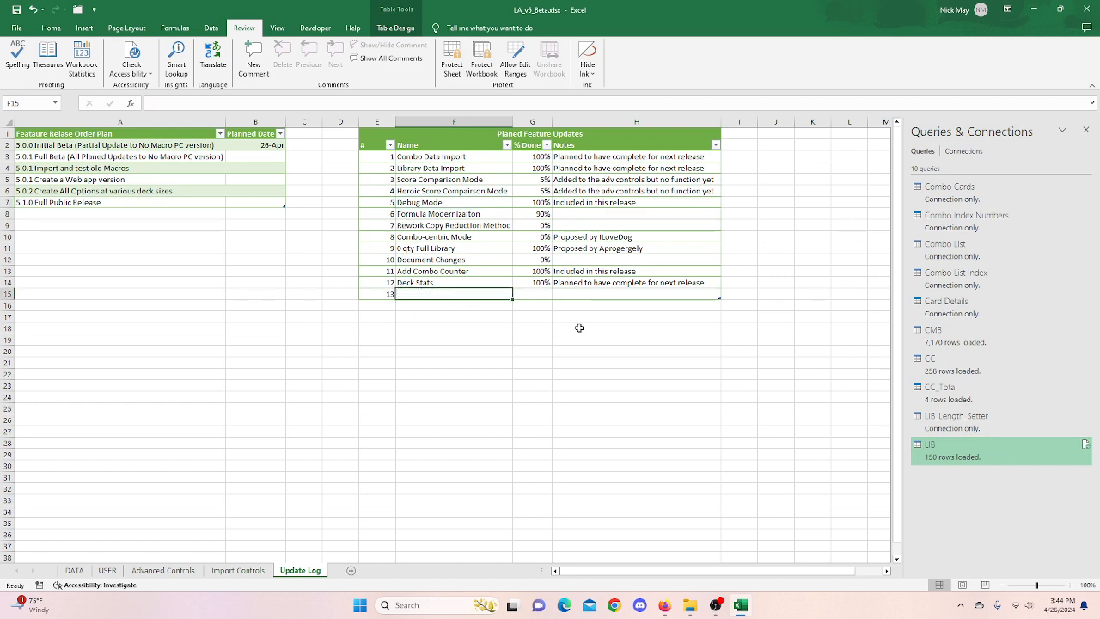
text(De)
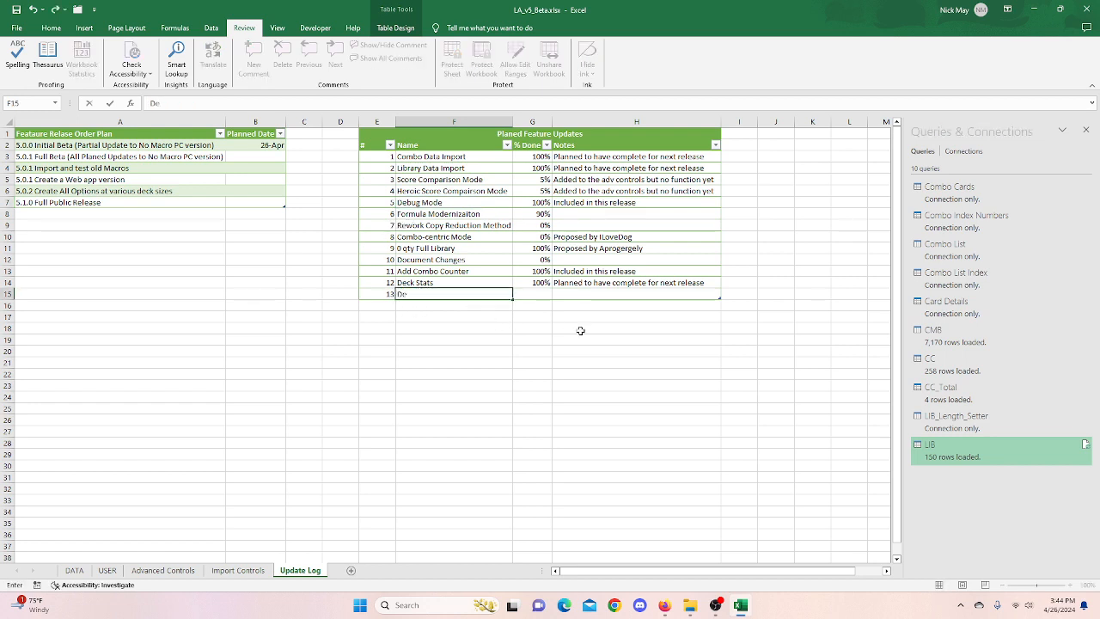
text(buff Fusion Bu)
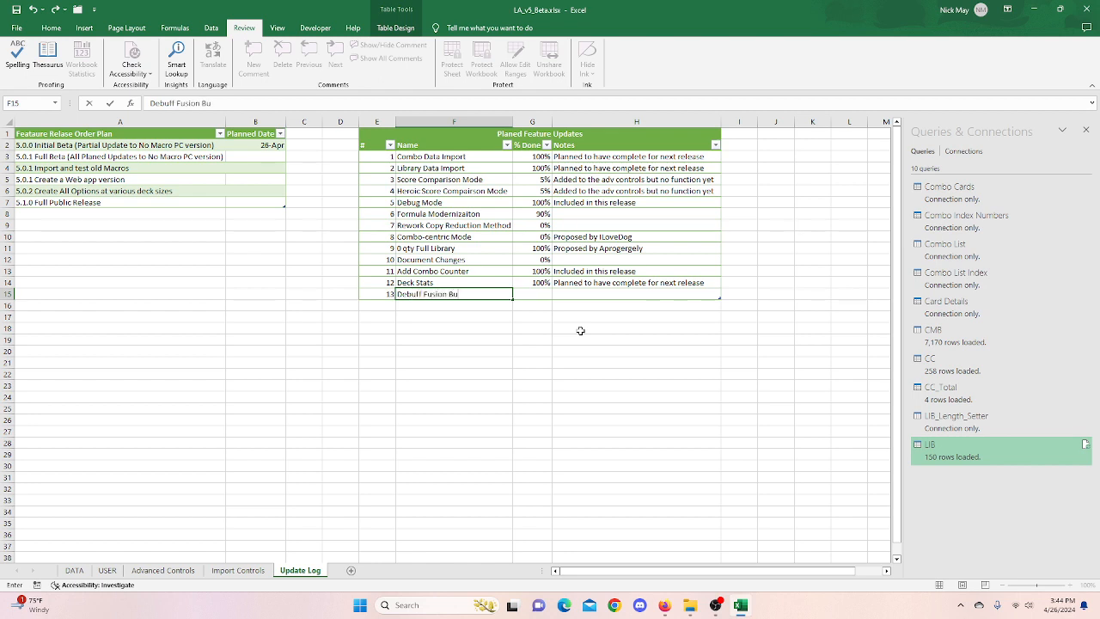
text(ff)
key(Tab)
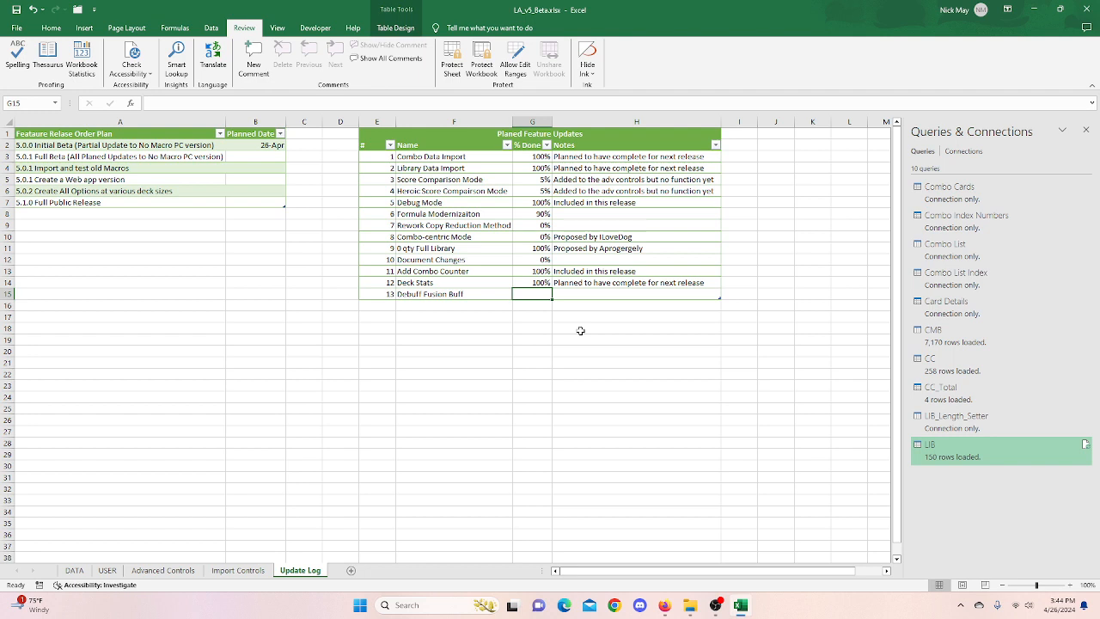
text(0)
key(Tab)
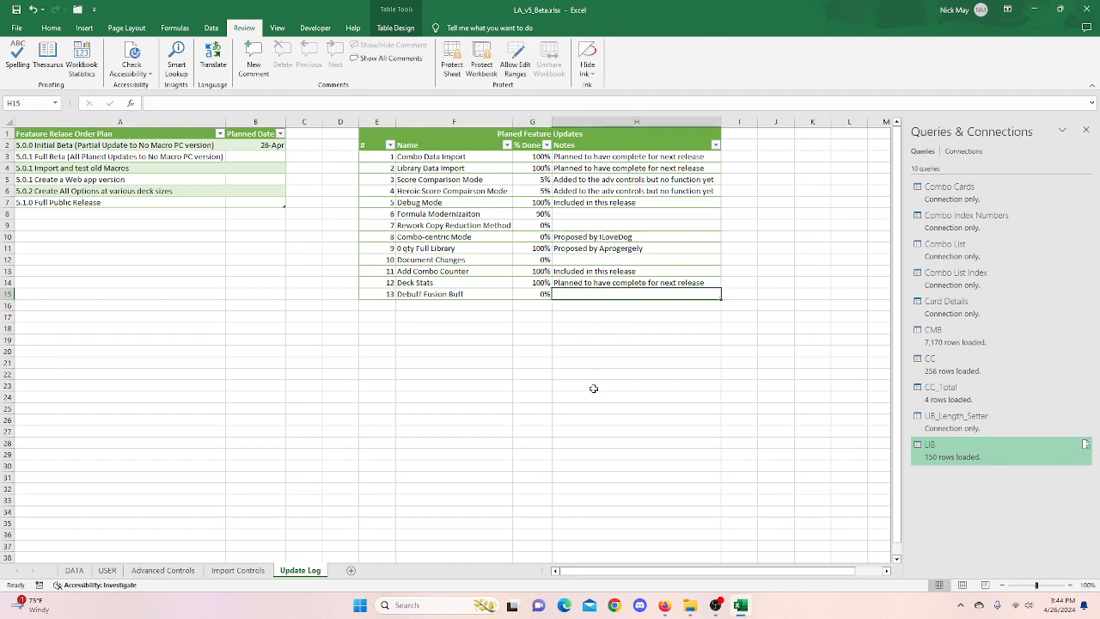